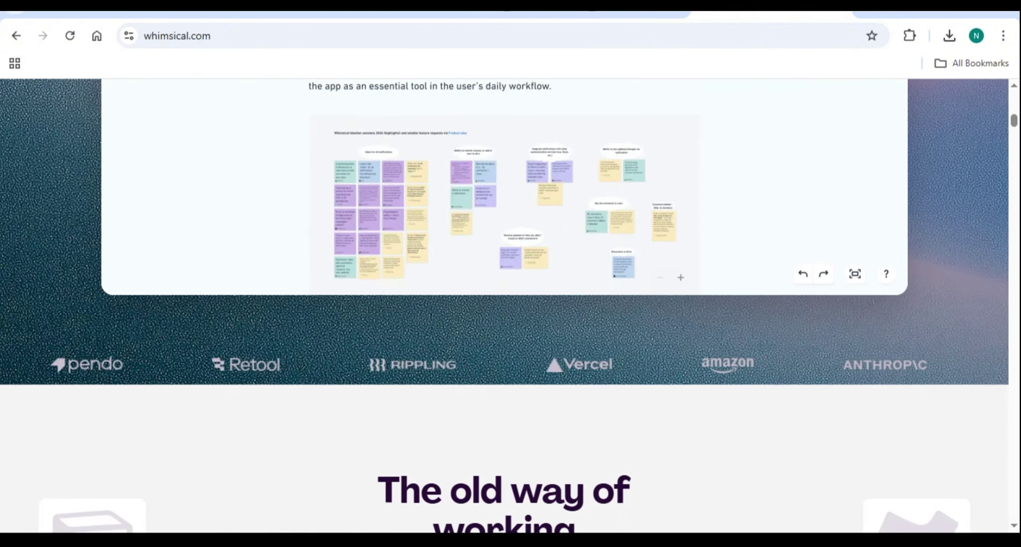
- Look through the Whimsical homepage from the customer logos to the Boards, Docs and Projects feature sections
scroll(505, 306, "down", 3)
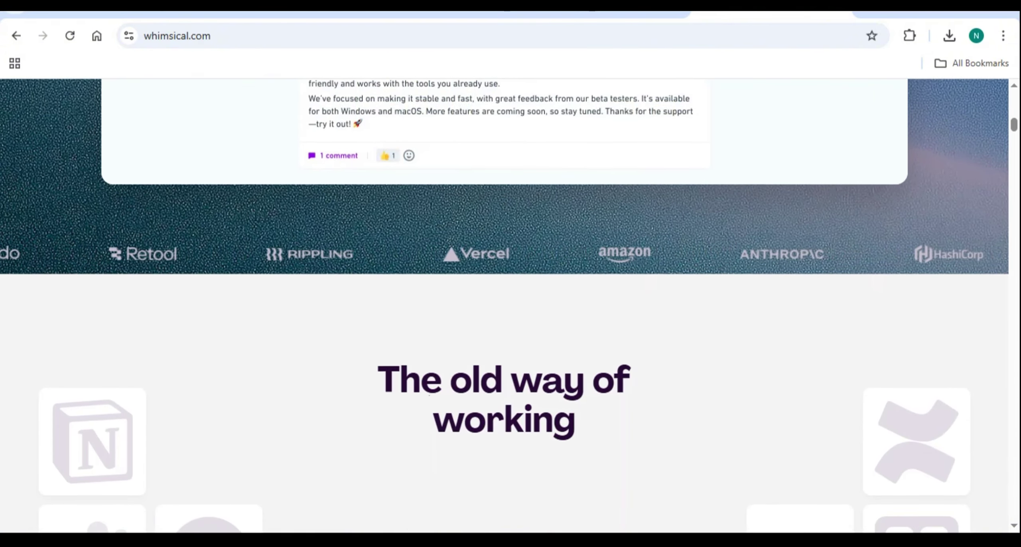
scroll(505, 306, "down", 3)
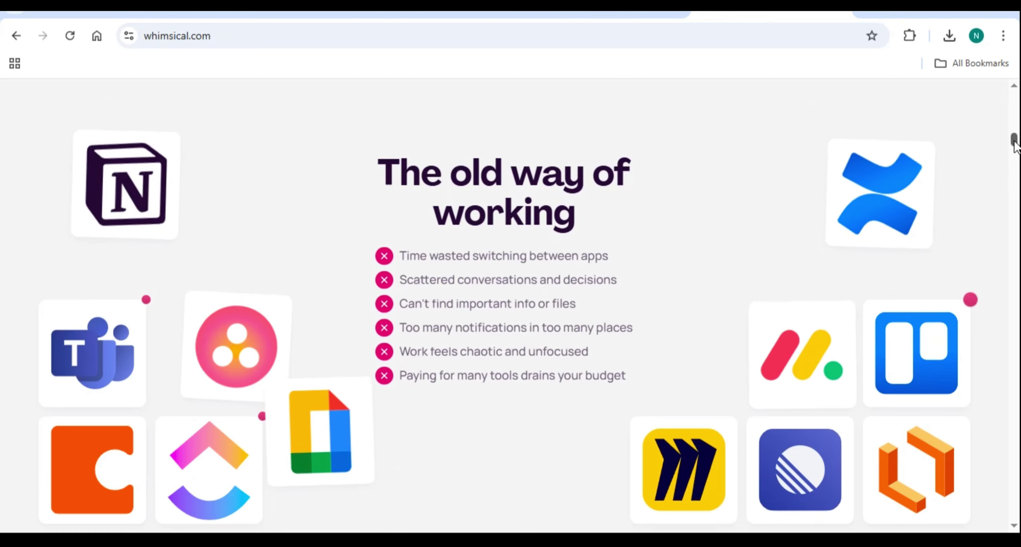
left_click_drag(1015, 141, 1014, 225)
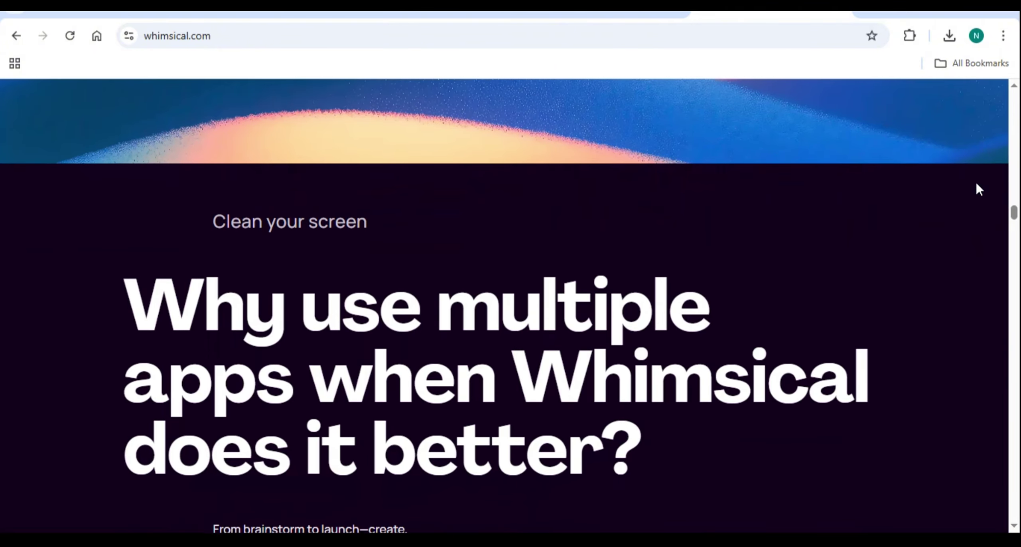
middle_click(977, 184)
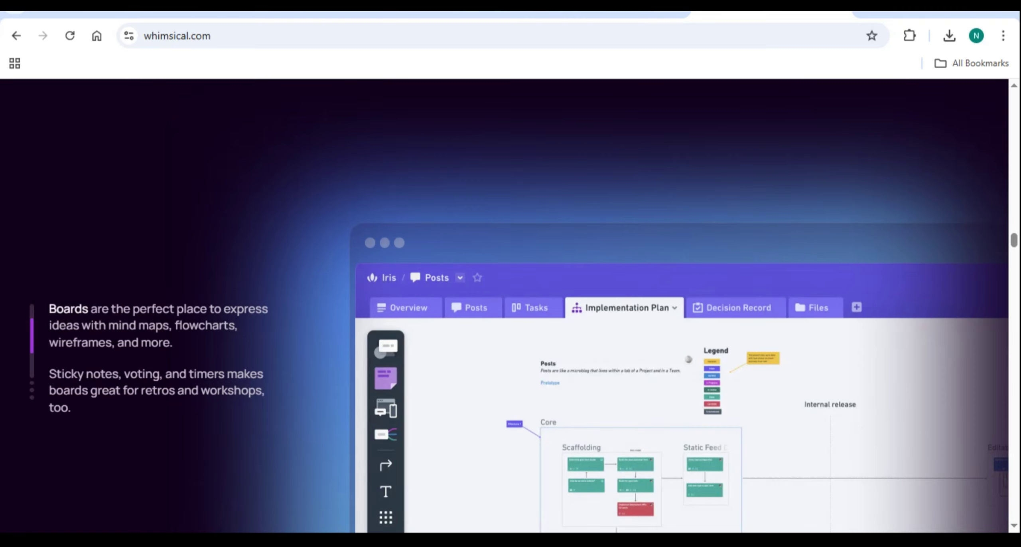
left_click(1014, 258)
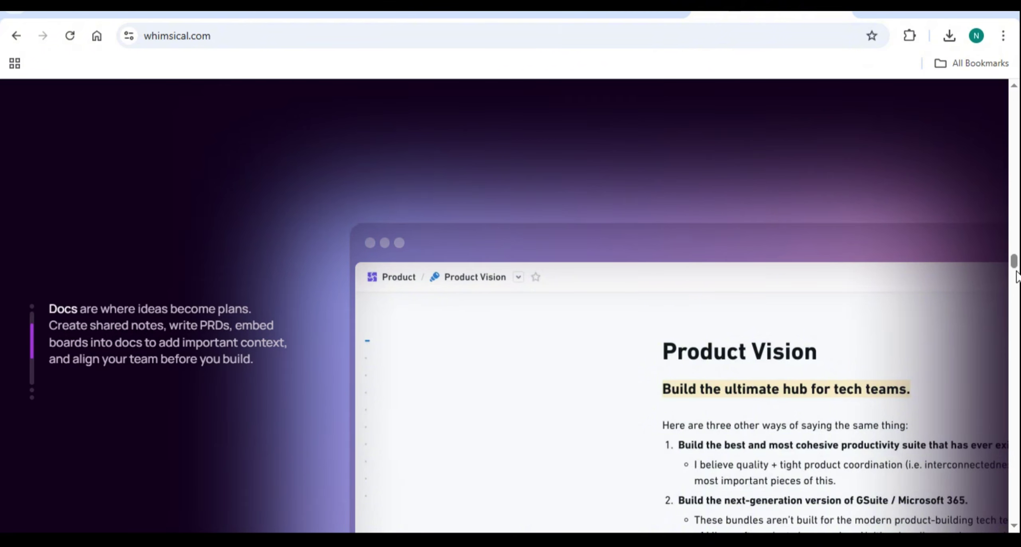
left_click_drag(1015, 281, 1016, 287)
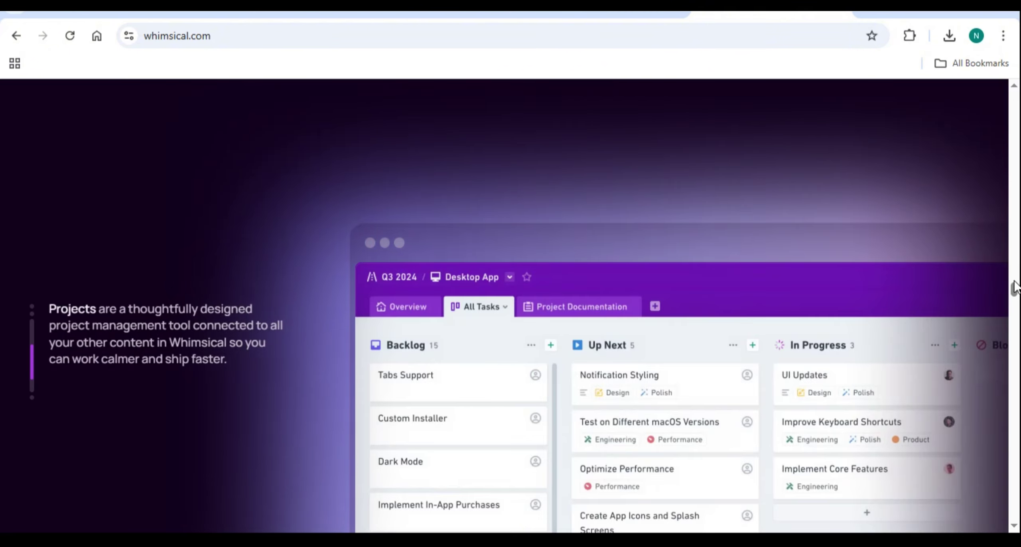
left_click(1015, 318)
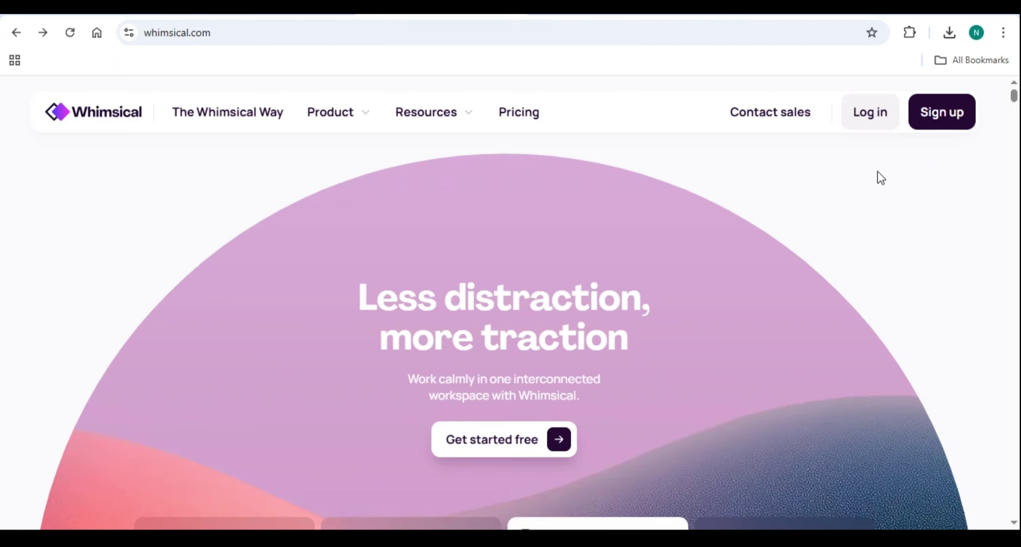
- Open the Whimsical sign-up page for joining free
left_click(492, 28)
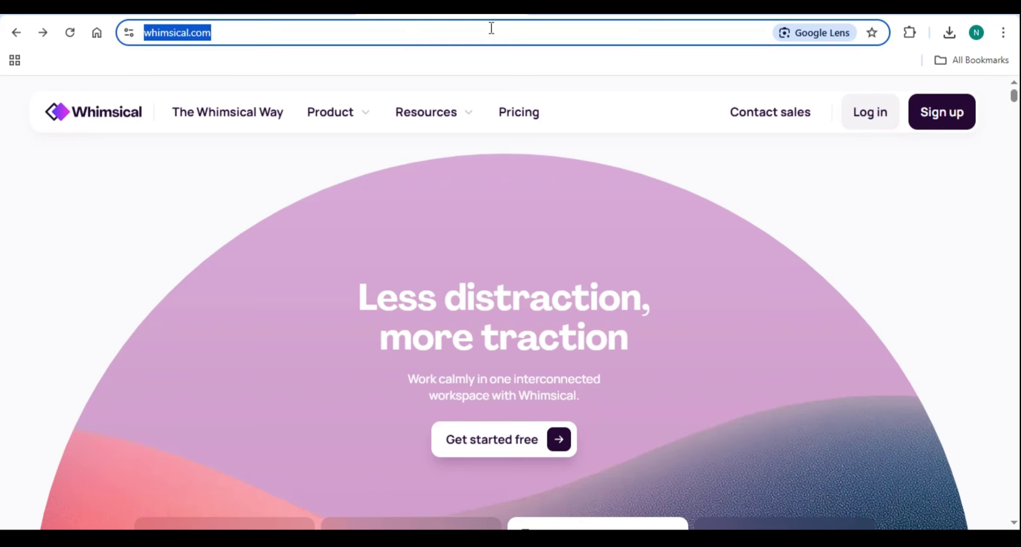
left_click(574, 83)
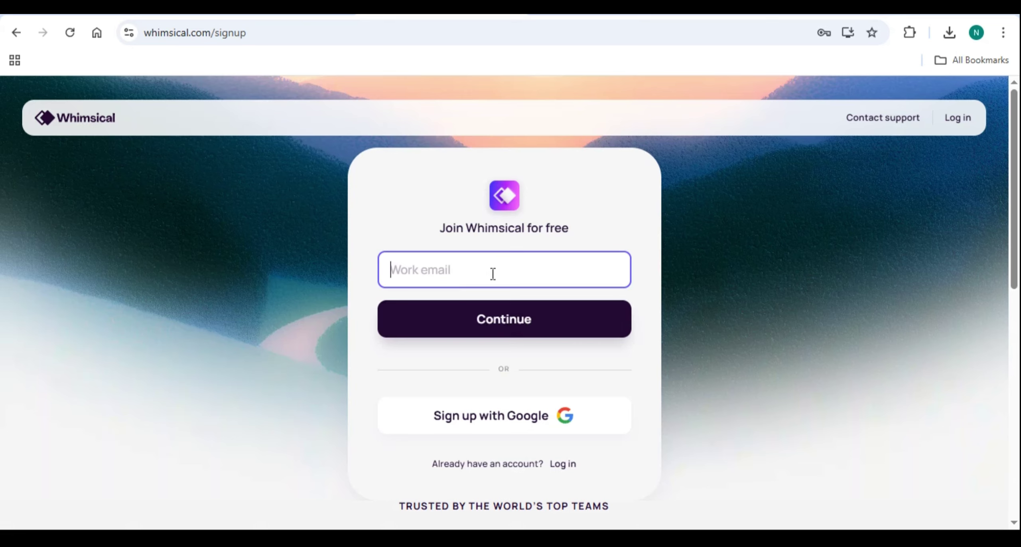
left_click(774, 257)
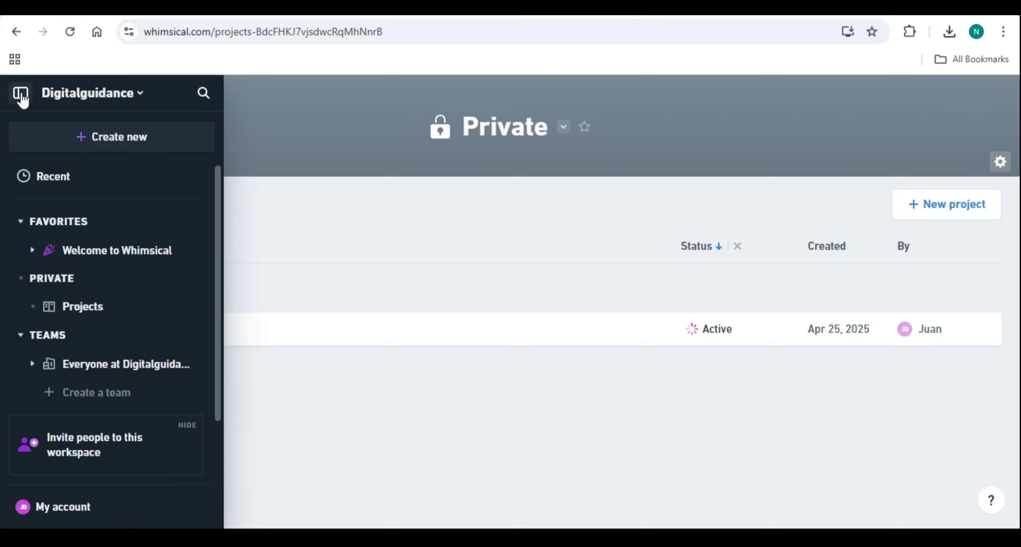
- Create a new blank board in the Private area of the workspace
mouse_move(23, 95)
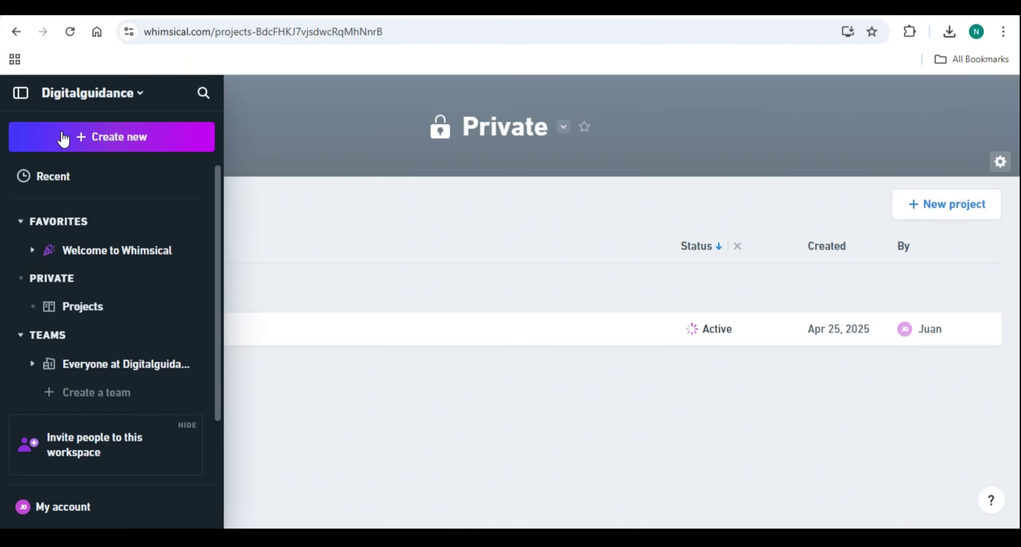
left_click(81, 139)
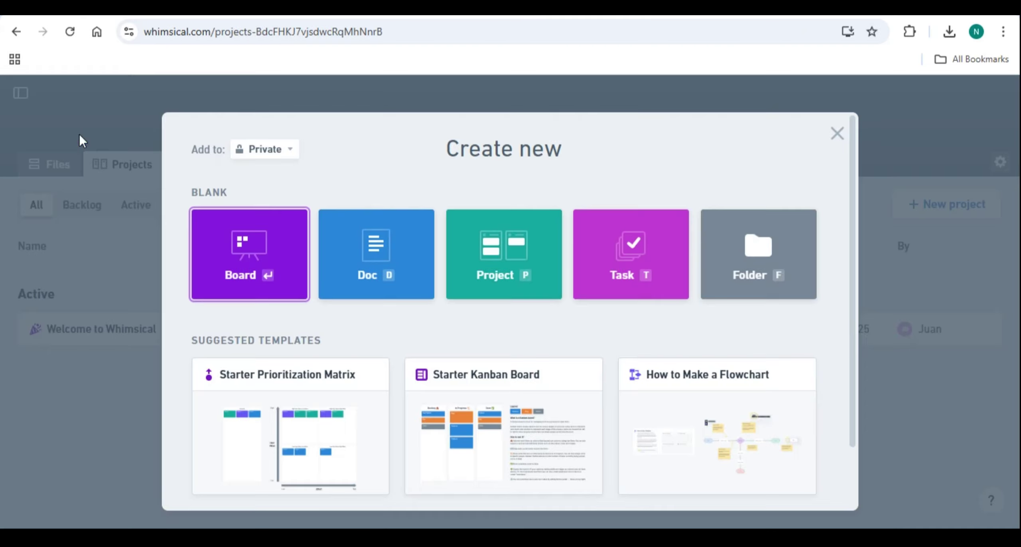
left_click(284, 260)
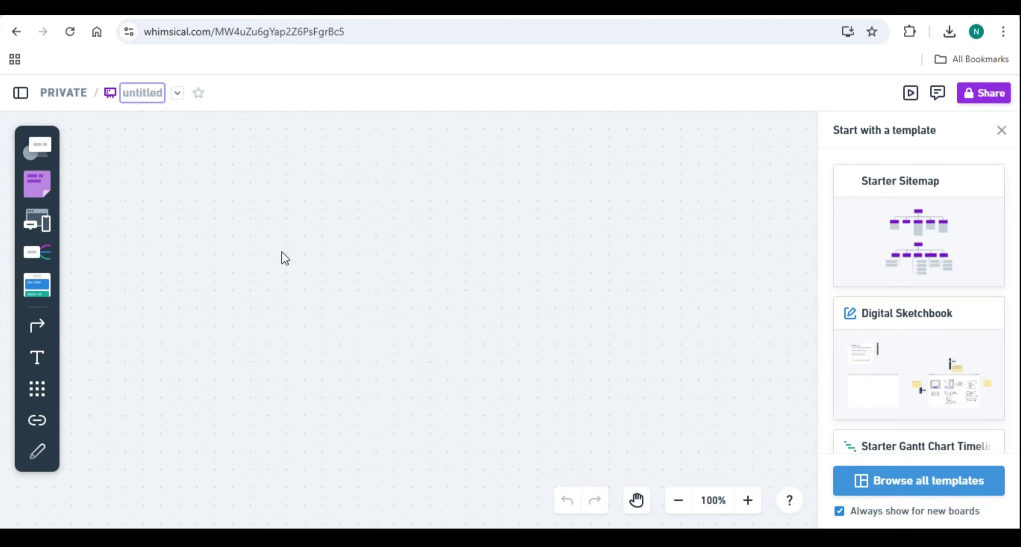
- Examine the board's tool set and the full list of available tools, from AI generation to task cards
scroll(40, 264, "down", 2)
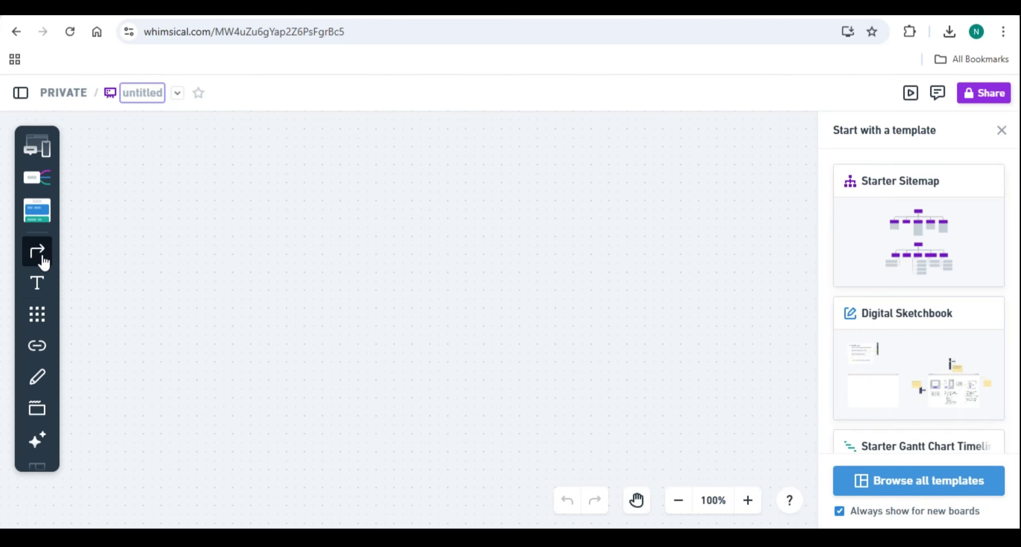
scroll(47, 215, "up", 1)
scroll(46, 199, "up", 1)
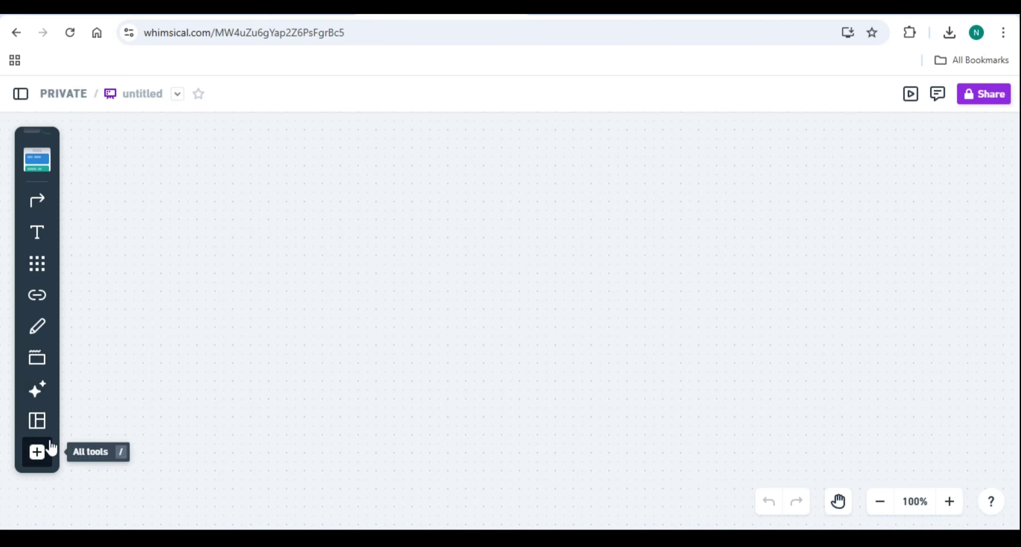
left_click(42, 451)
scroll(116, 417, "down", 2)
scroll(123, 337, "up", 2)
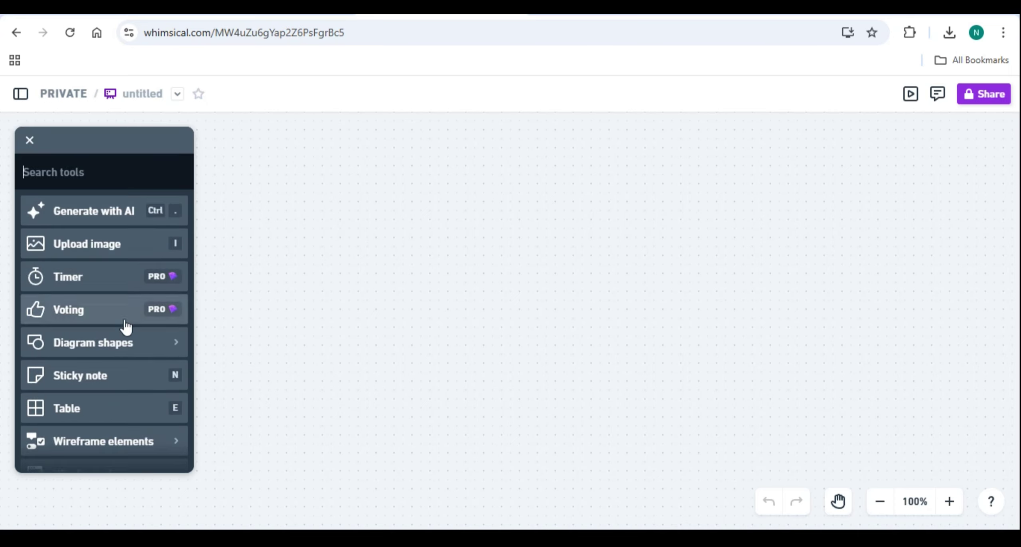
scroll(128, 324, "down", 2)
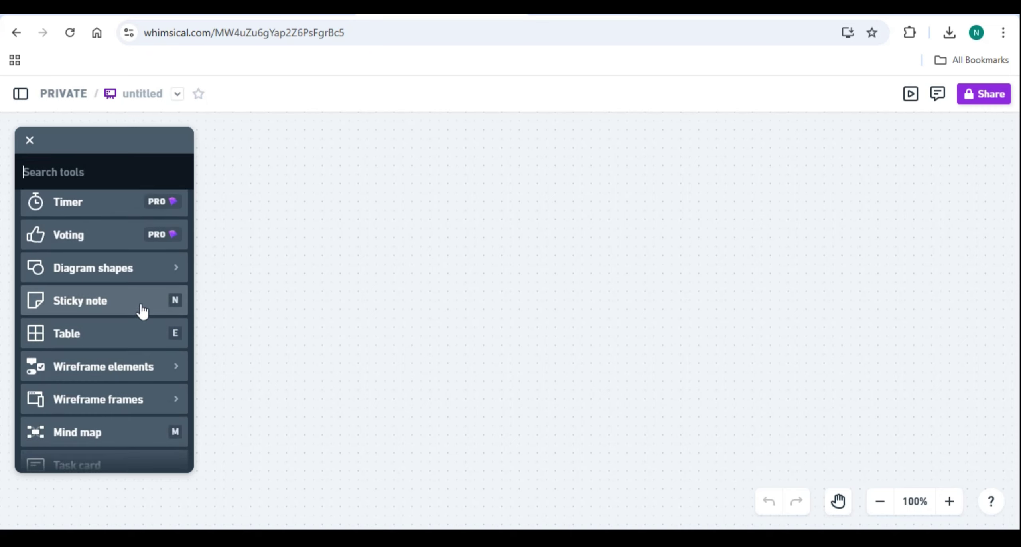
scroll(141, 312, "down", 2)
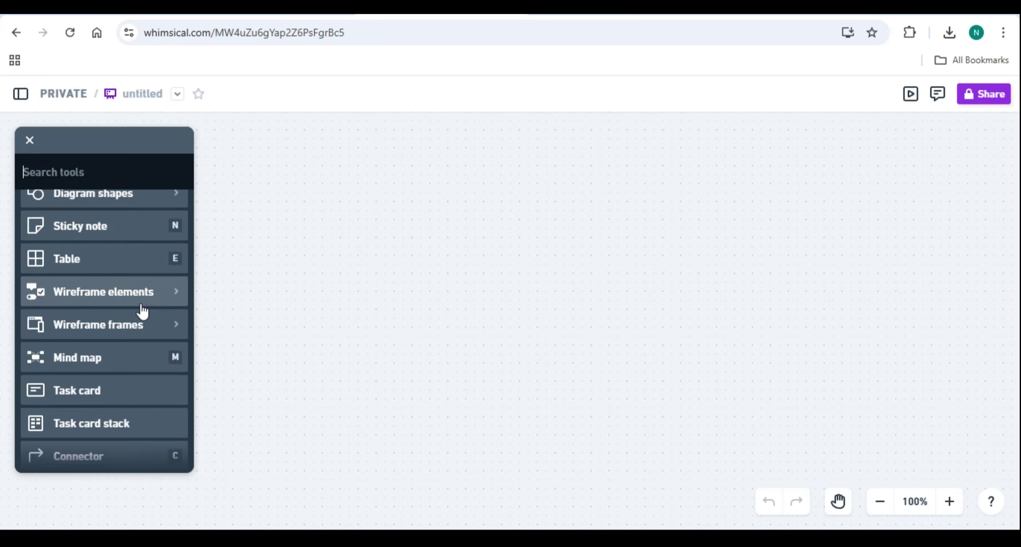
scroll(142, 311, "up", 2)
- Browse the diagram shapes and place a 192 x 144 diamond on the empty board
left_click(160, 271)
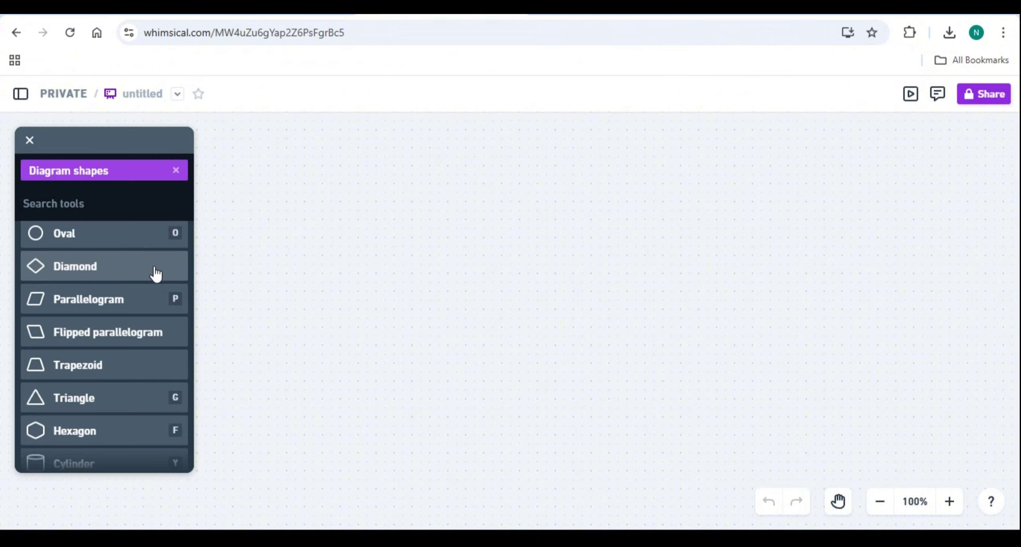
scroll(132, 324, "down", 2)
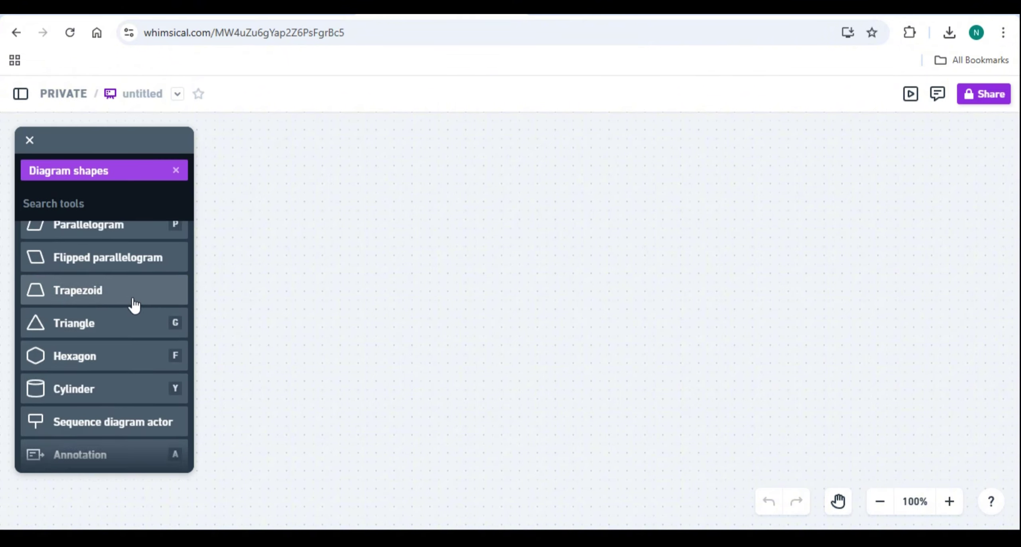
scroll(135, 306, "up", 3)
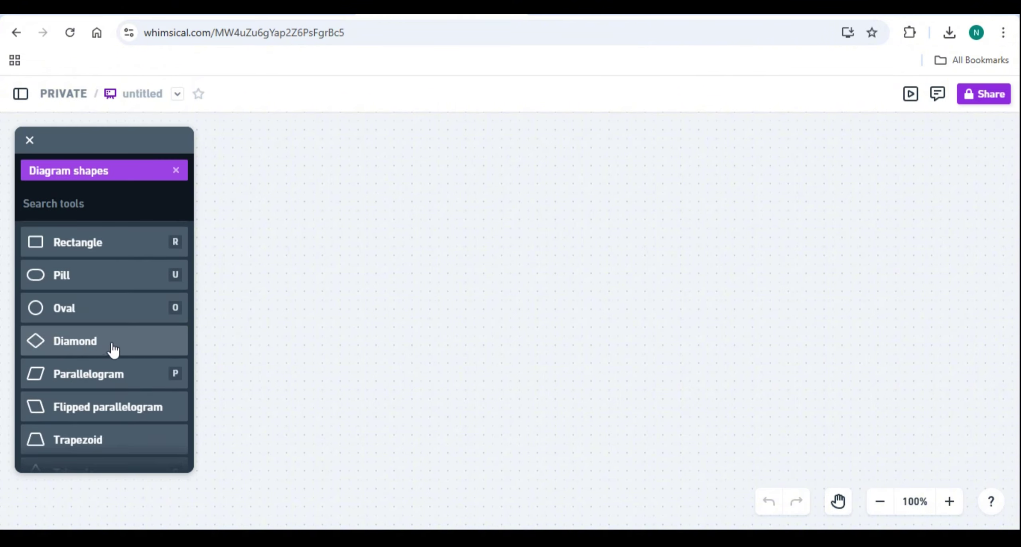
scroll(136, 323, "down", 3)
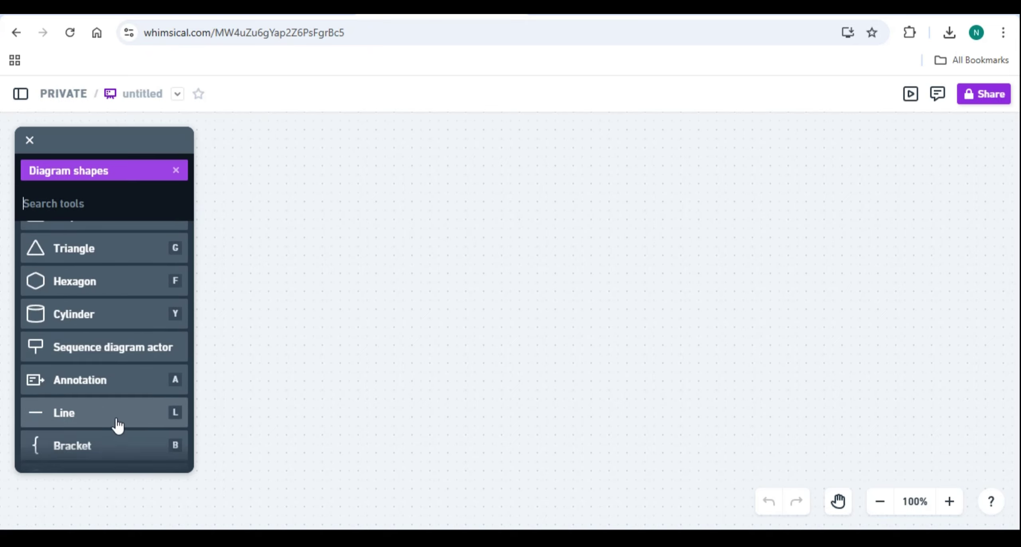
scroll(119, 329, "up", 3)
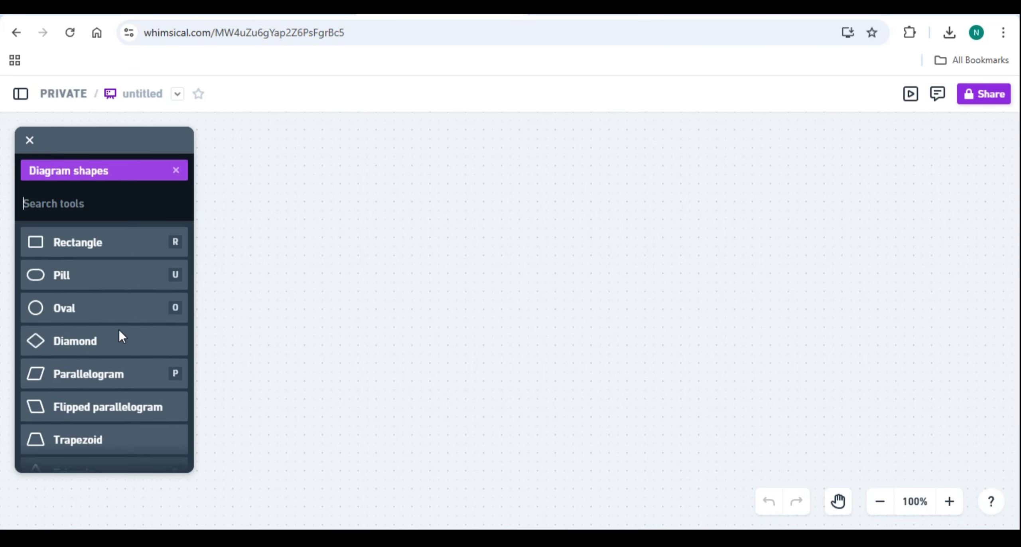
left_click(114, 348)
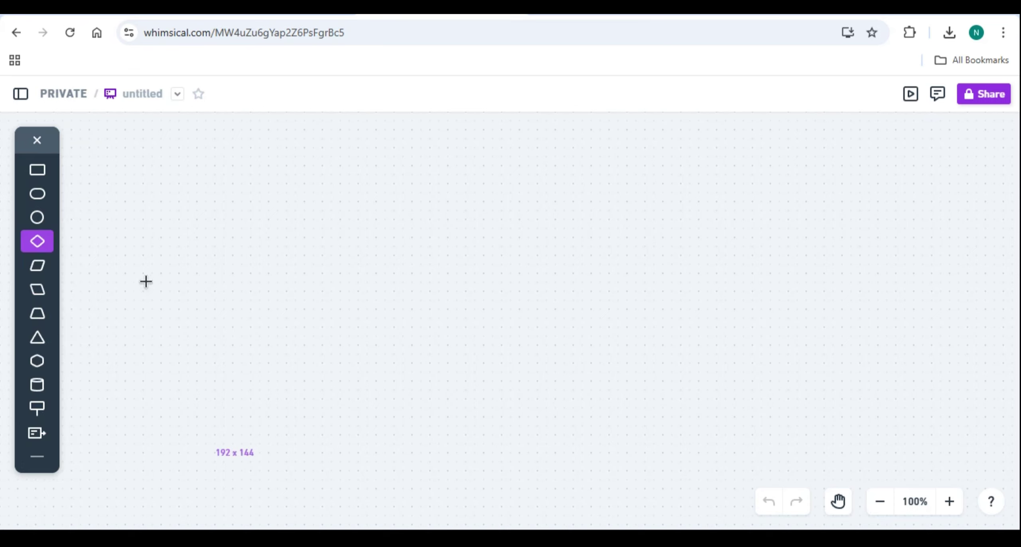
left_click(188, 226)
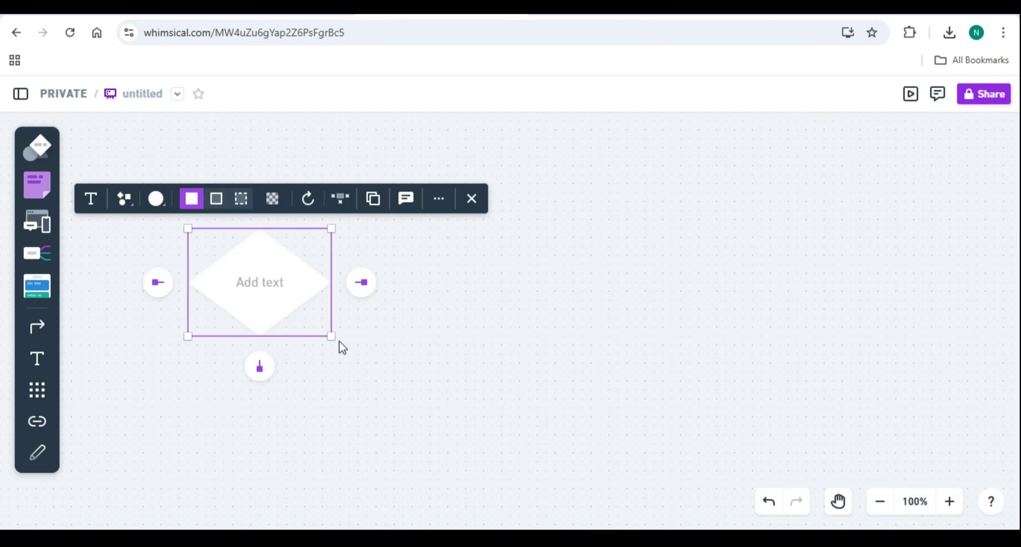
- Stretch the diamond to nearly twice its original width and label it SAMPLE
mouse_move(332, 335)
left_mouse_down()
mouse_move(356, 357)
mouse_move(335, 340)
left_mouse_up()
left_click(315, 322)
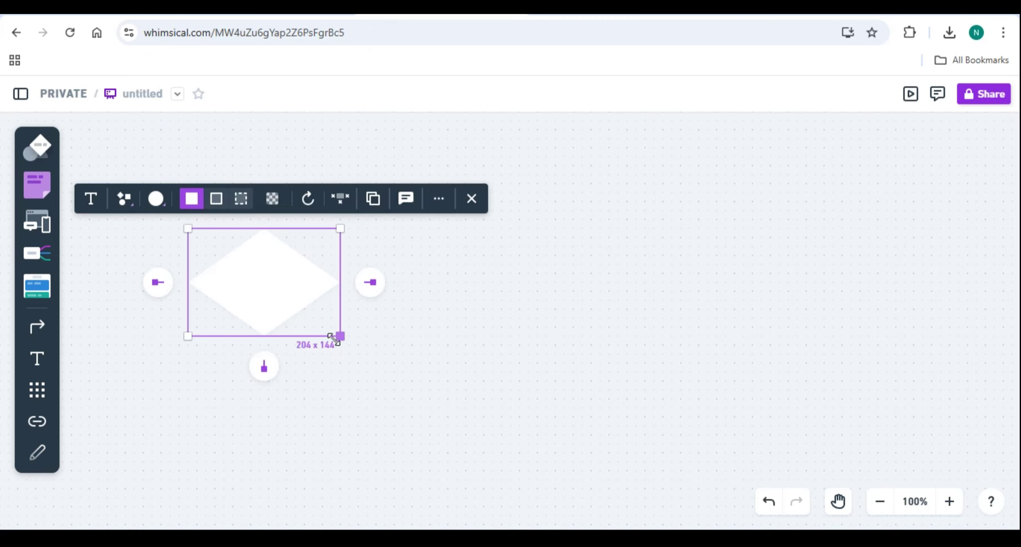
left_click(294, 295)
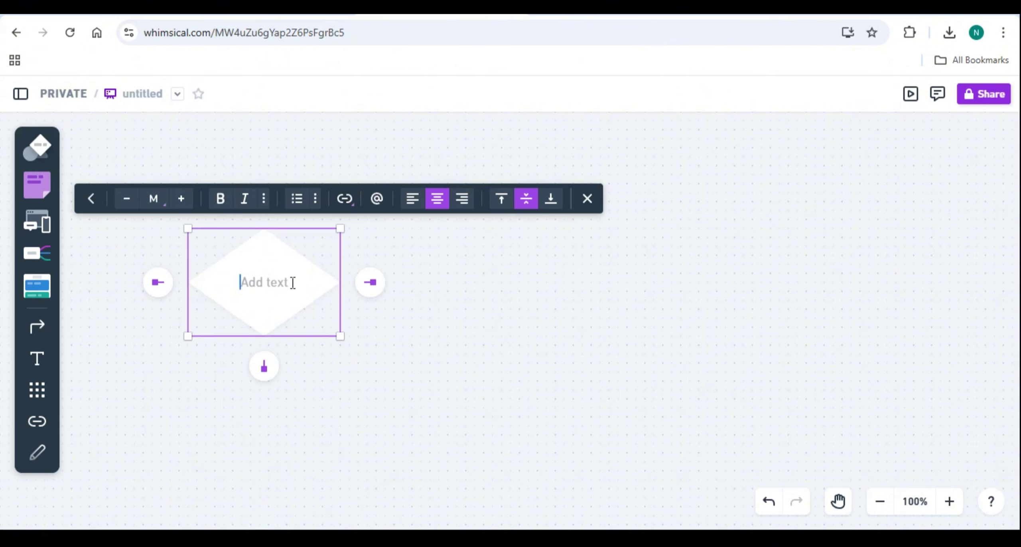
left_click_drag(340, 228, 440, 223)
type("SAMPLE")
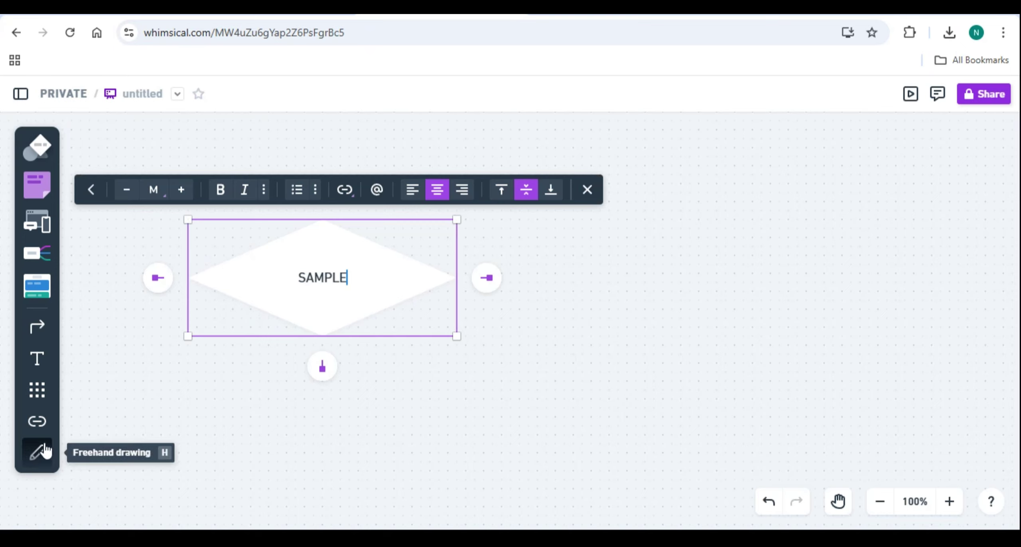
- Add a second diamond to the right of the SAMPLE diamond, linked to it by an arrow
scroll(39, 451, "down", 2)
scroll(39, 419, "down", 2)
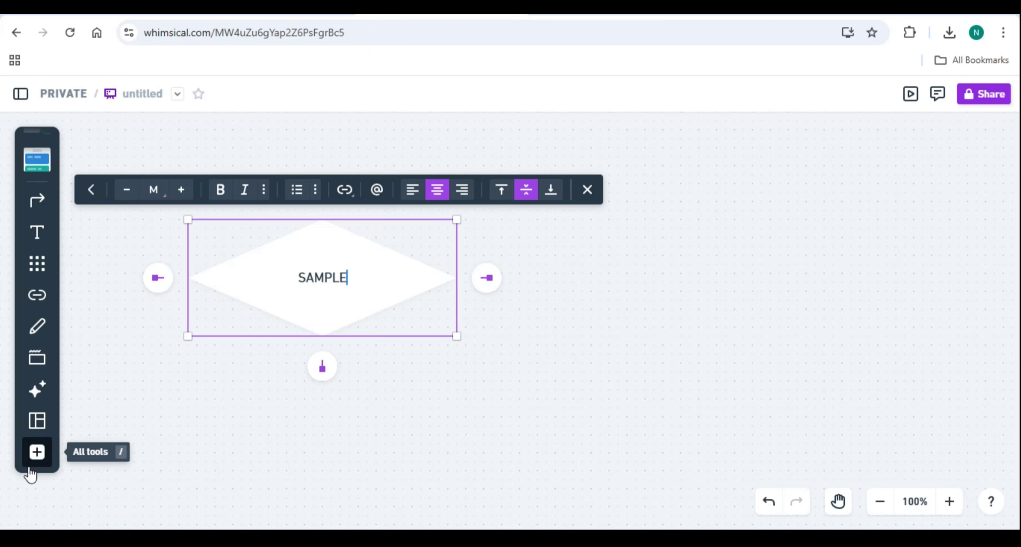
left_click(488, 276)
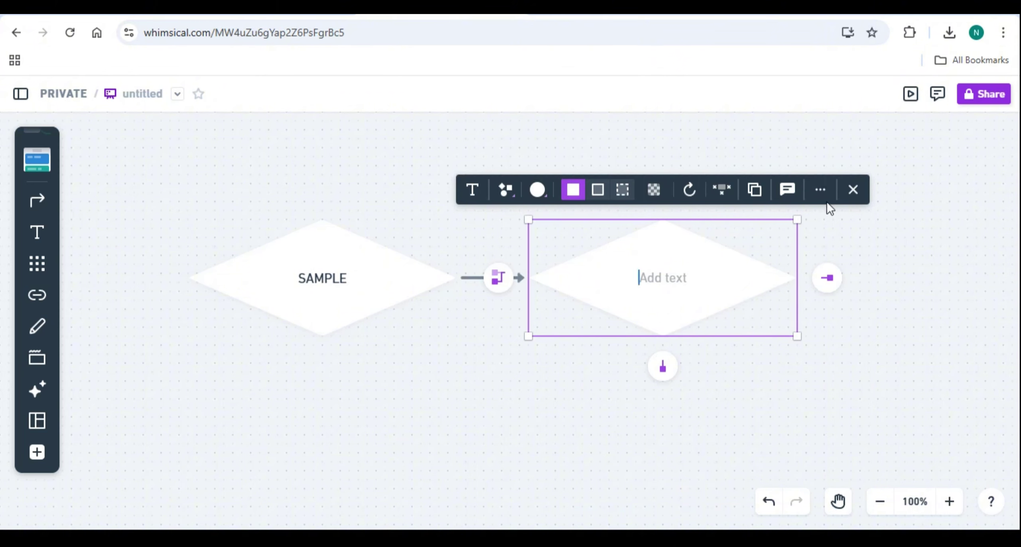
- Review the additional object options for the second diamond, including the Align choices
left_click(823, 191)
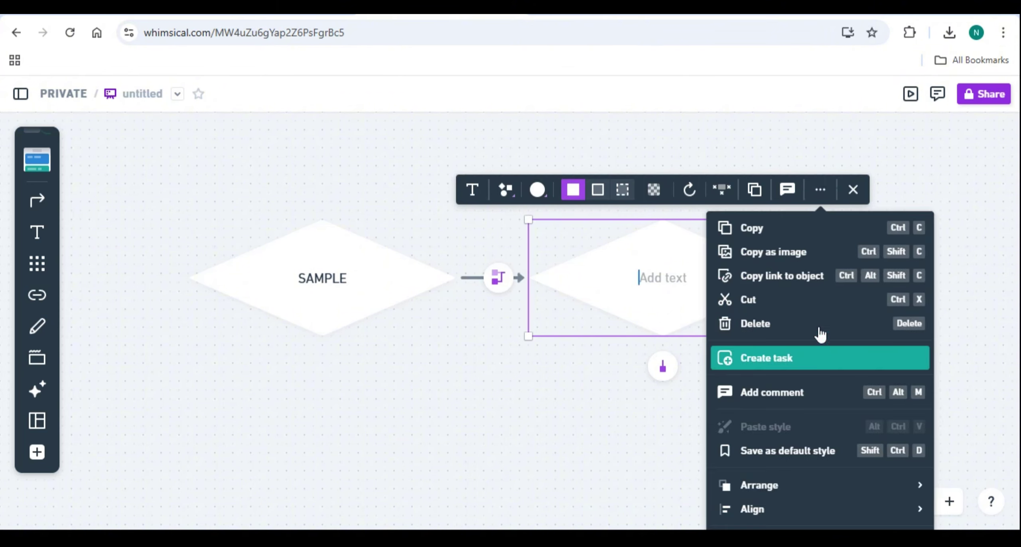
scroll(818, 337, "down", 2)
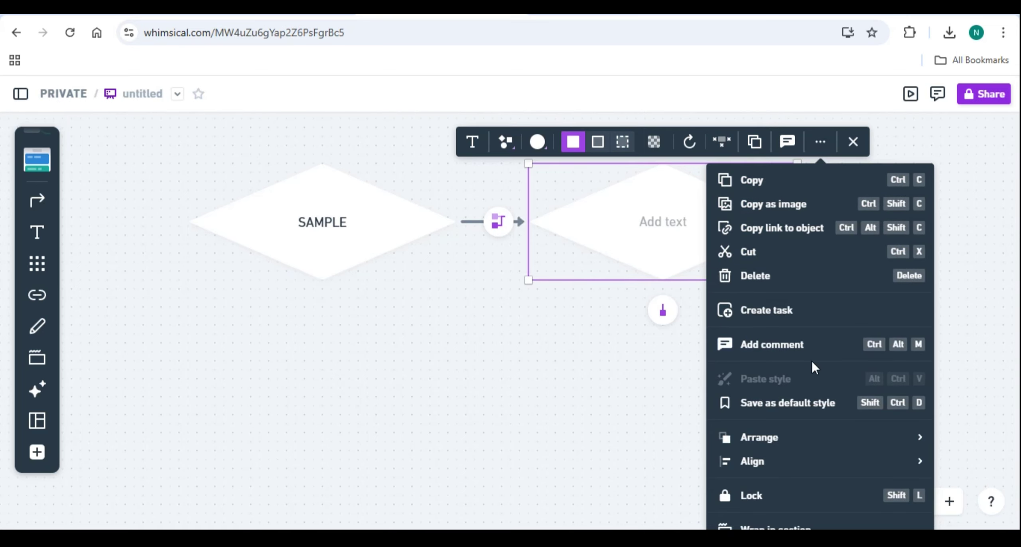
scroll(814, 367, "down", 1)
mouse_move(826, 467)
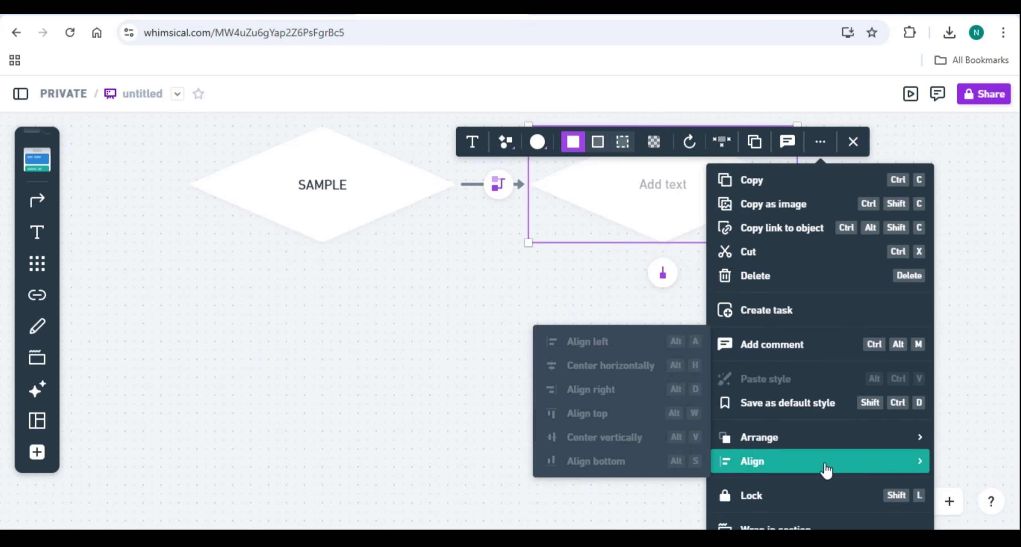
scroll(816, 507, "down", 1)
scroll(786, 253, "up", 2)
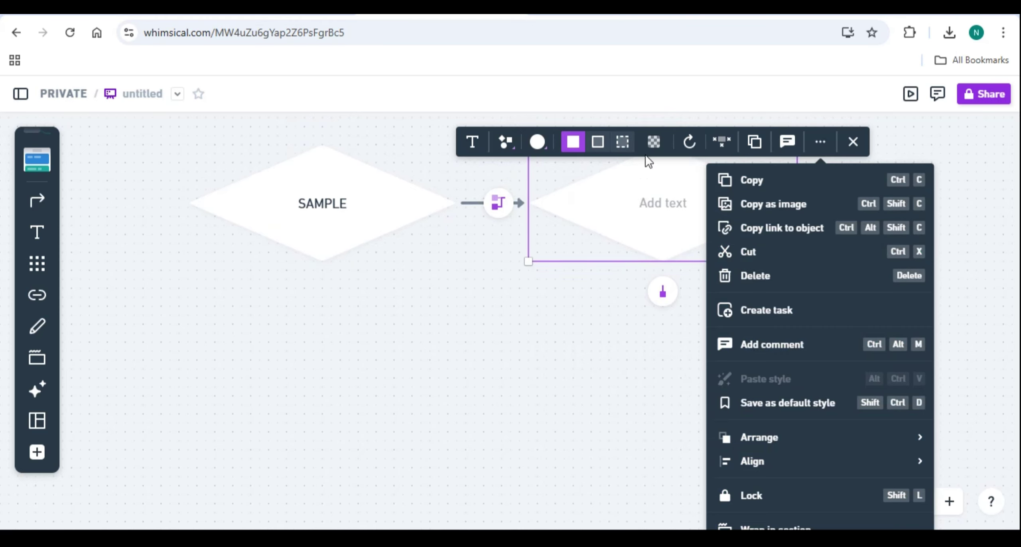
- Fill the second diamond with purple and the SAMPLE diamond with yellow
left_click(538, 142)
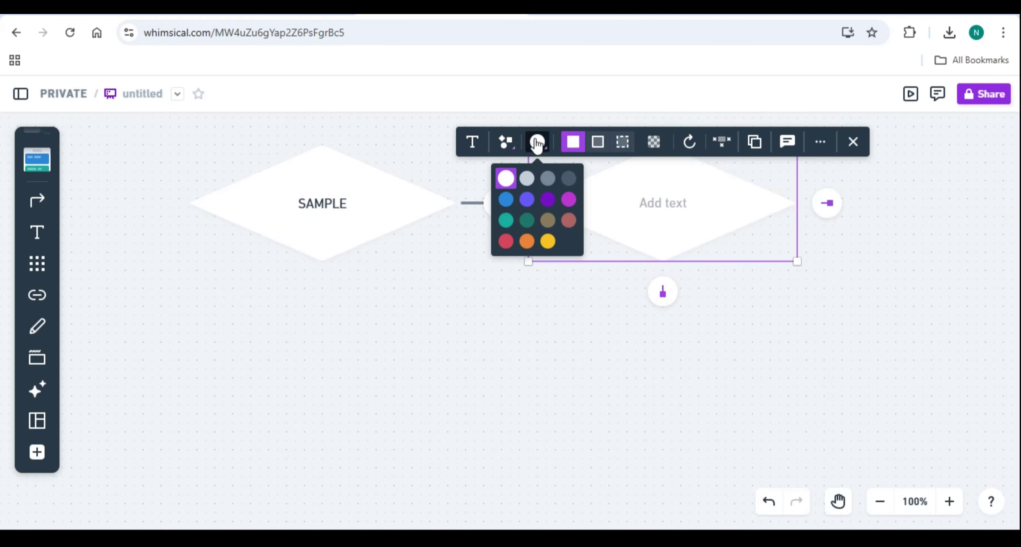
left_click(548, 199)
left_click(378, 207)
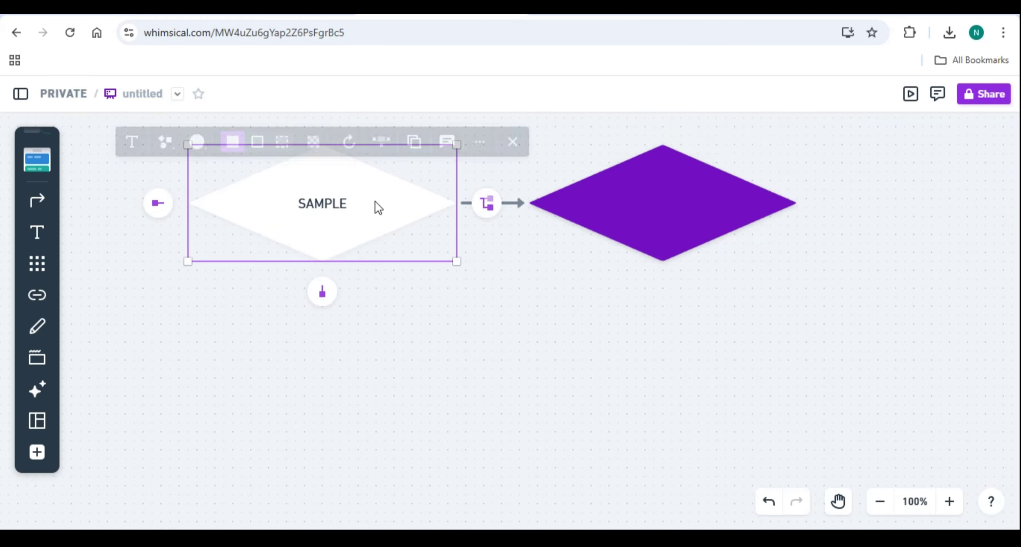
left_click(196, 141)
left_click(206, 239)
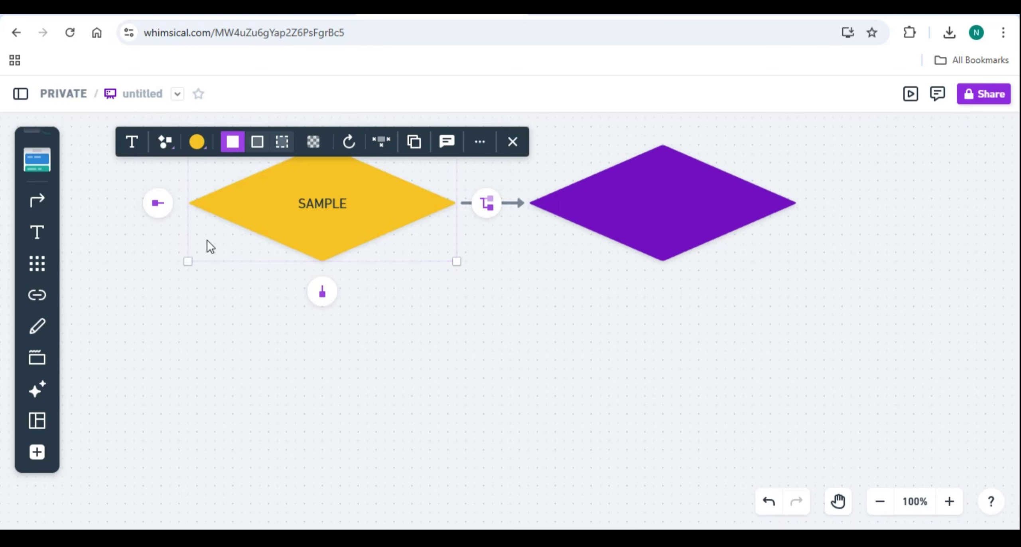
- Add a yellow diamond below the SAMPLE diamond, linked to it by an arrow
mouse_move(321, 295)
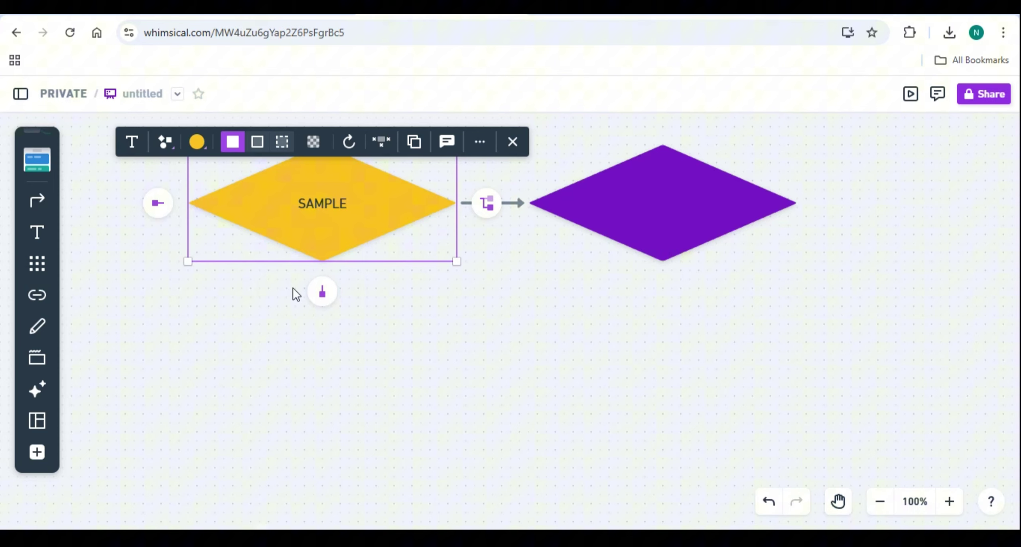
left_click(323, 292)
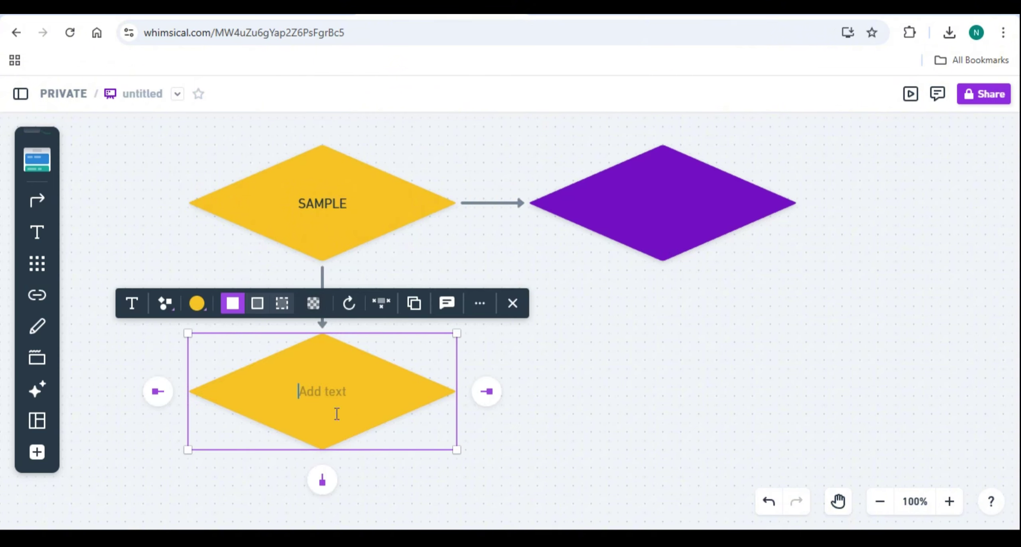
- Return to the Private files page and create a new blank board there
key("alt+Left")
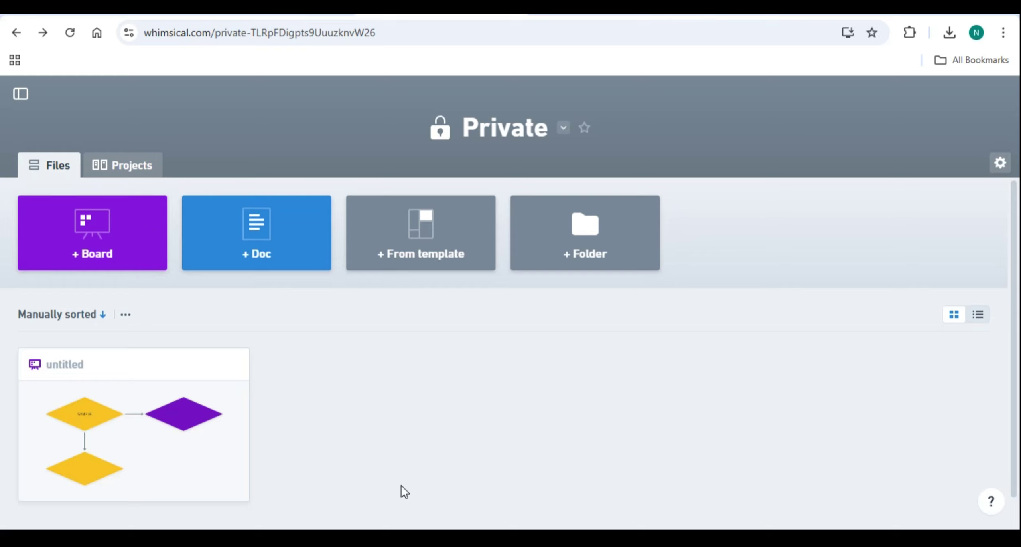
scroll(508, 291, "down", 1)
scroll(519, 339, "up", 1)
scroll(550, 415, "down", 1)
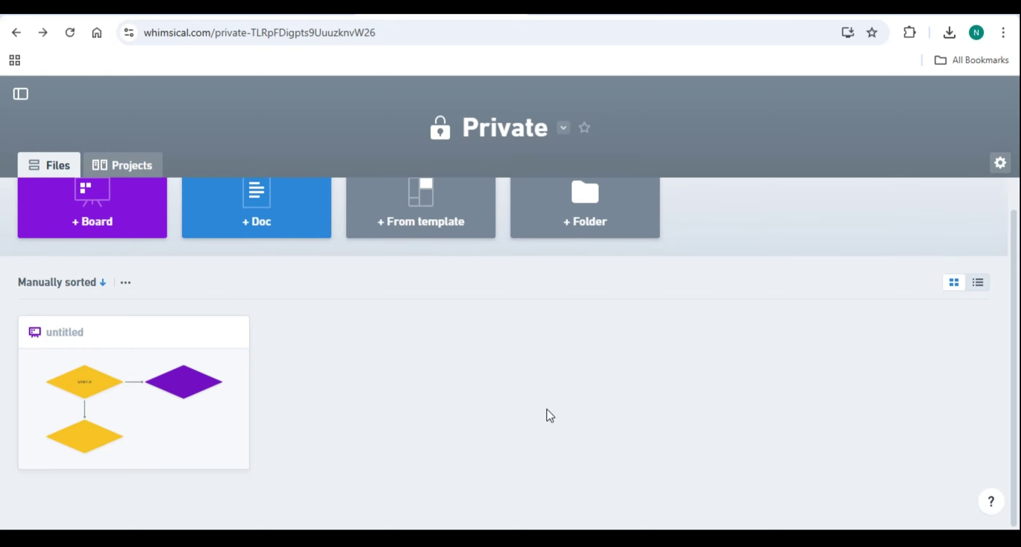
scroll(547, 409, "up", 1)
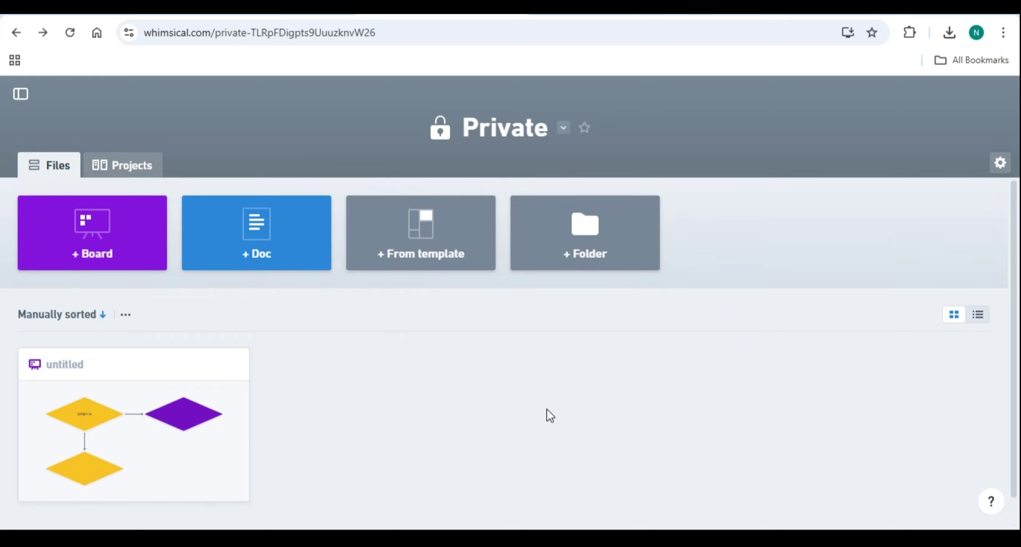
mouse_move(12, 108)
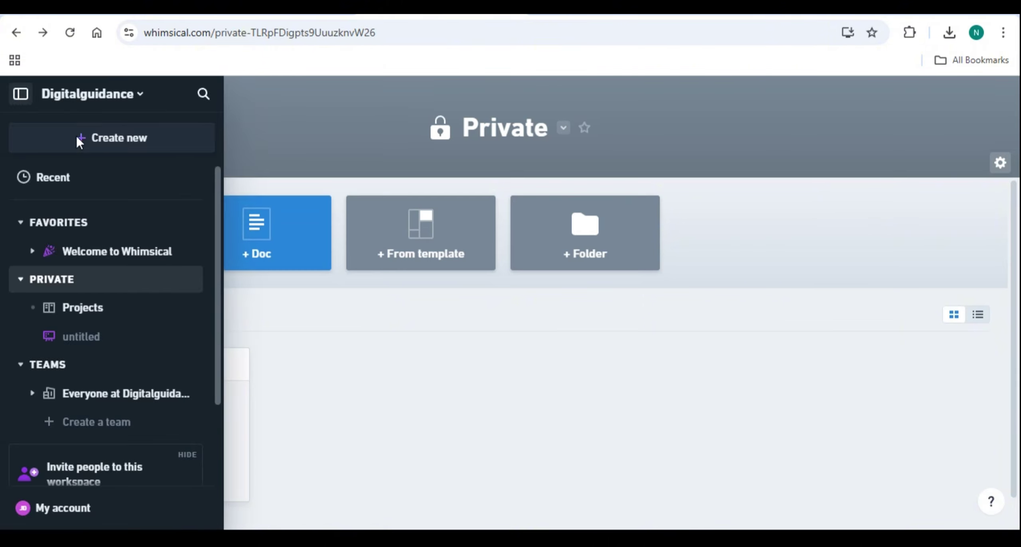
left_click(97, 139)
left_click(264, 270)
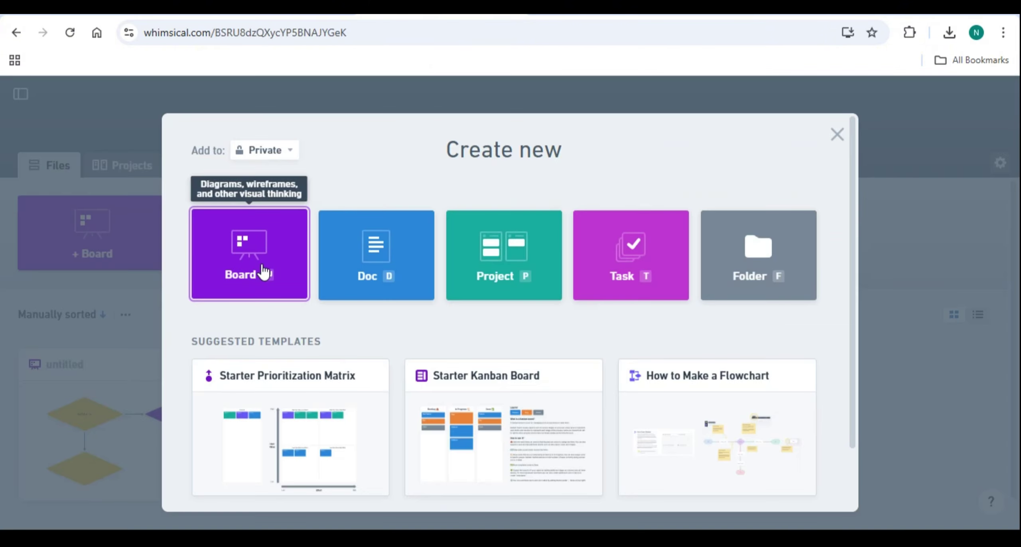
- Browse the wireframe elements and place an Outline button on the empty board
scroll(48, 433, "down", 3)
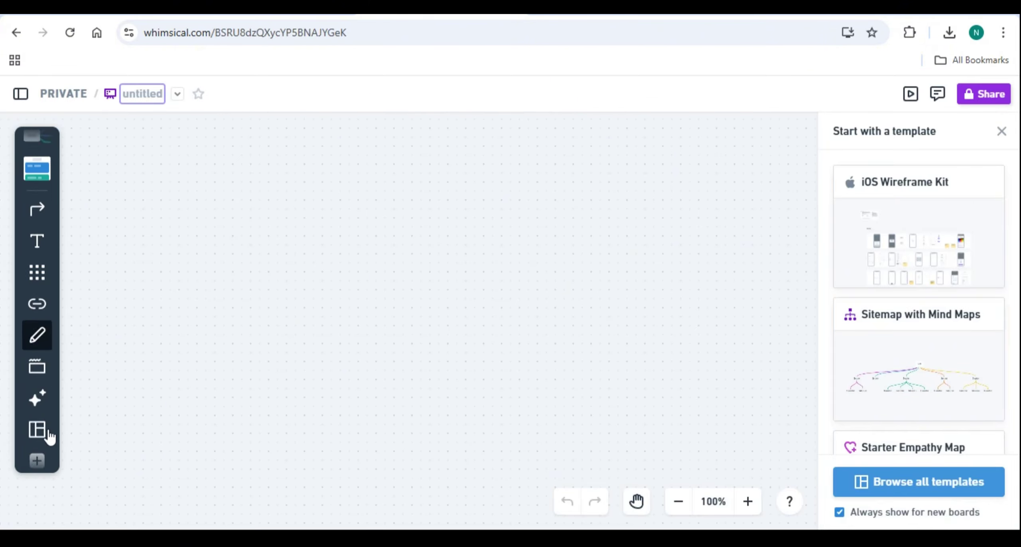
scroll(39, 376, "up", 3)
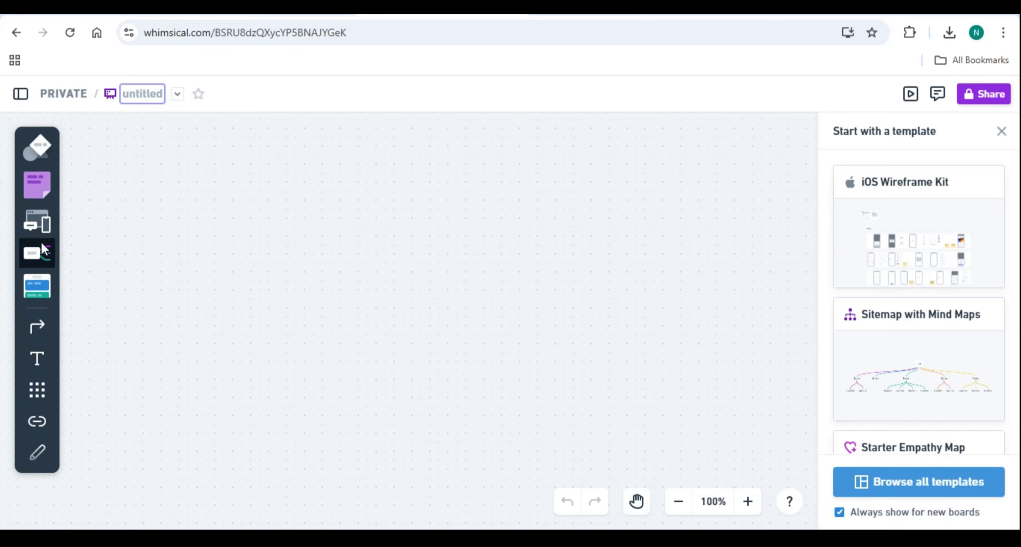
left_click(32, 212)
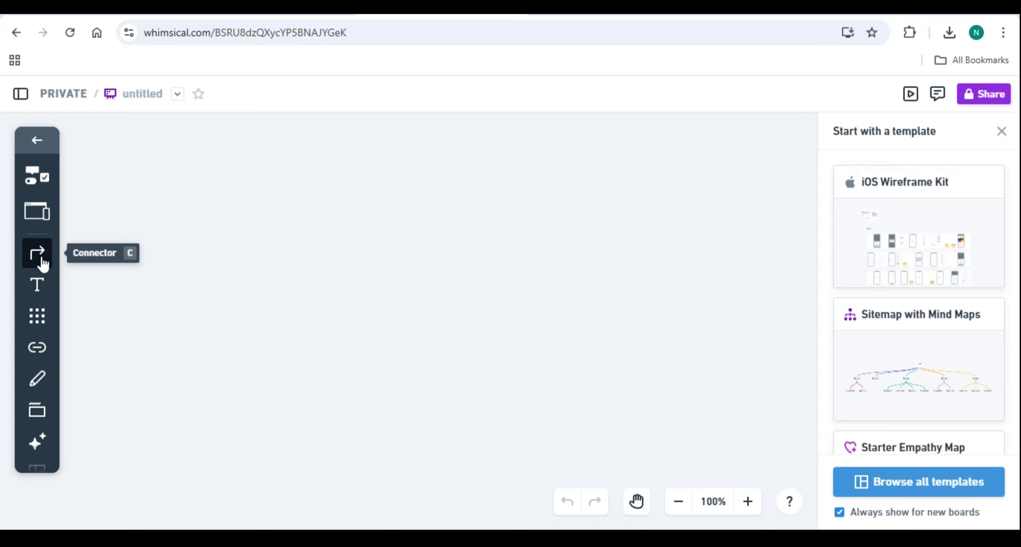
left_click(35, 177)
scroll(110, 328, "down", 4)
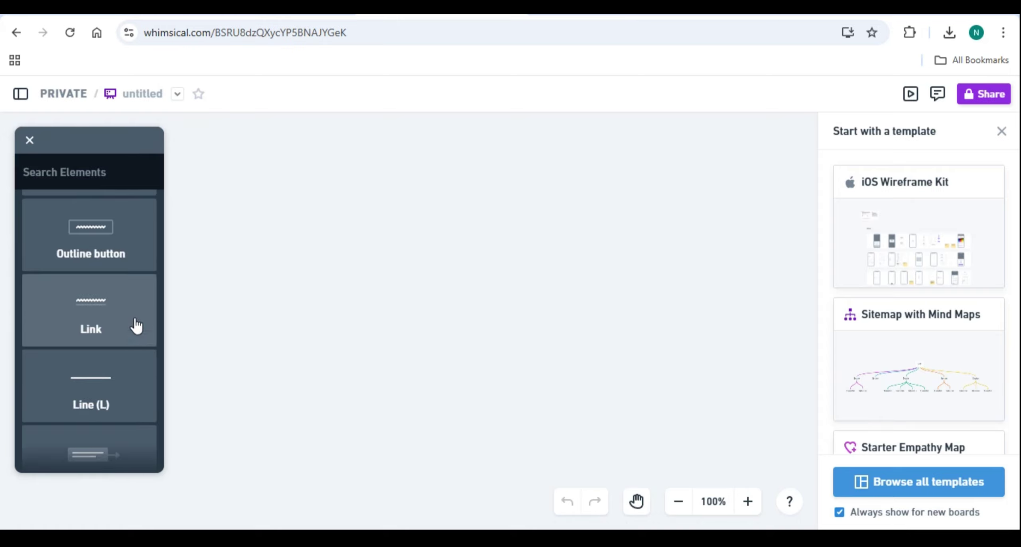
left_click(125, 251)
left_click(248, 199)
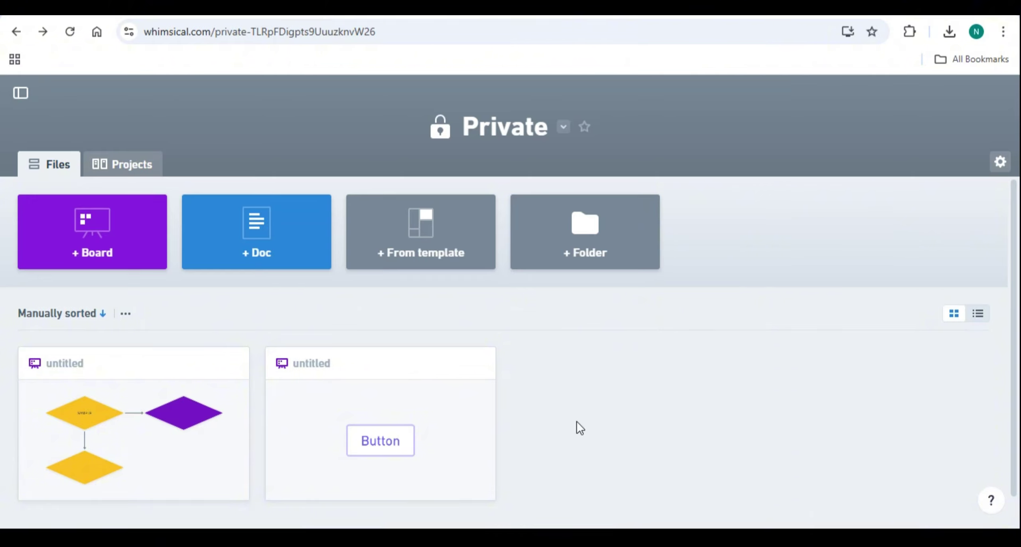
- Create another blank board in Private and place a mind map on it with one branch to the right
left_click(109, 240)
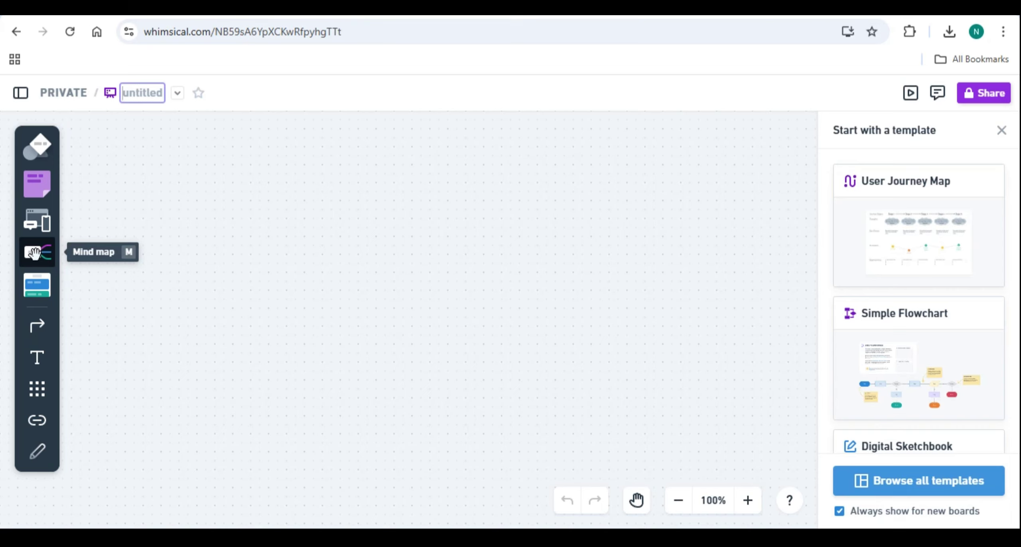
left_click_drag(34, 252, 158, 192)
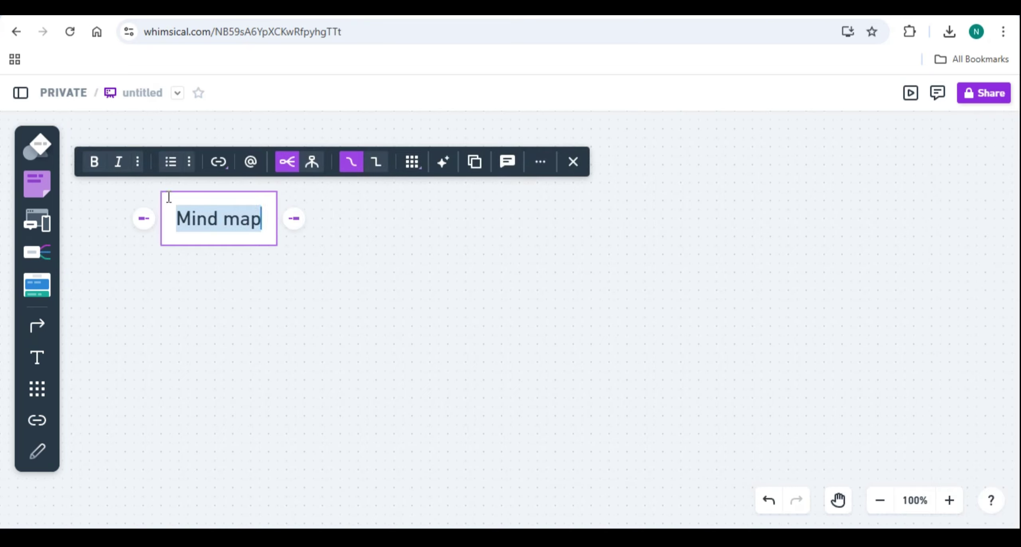
left_click(300, 226)
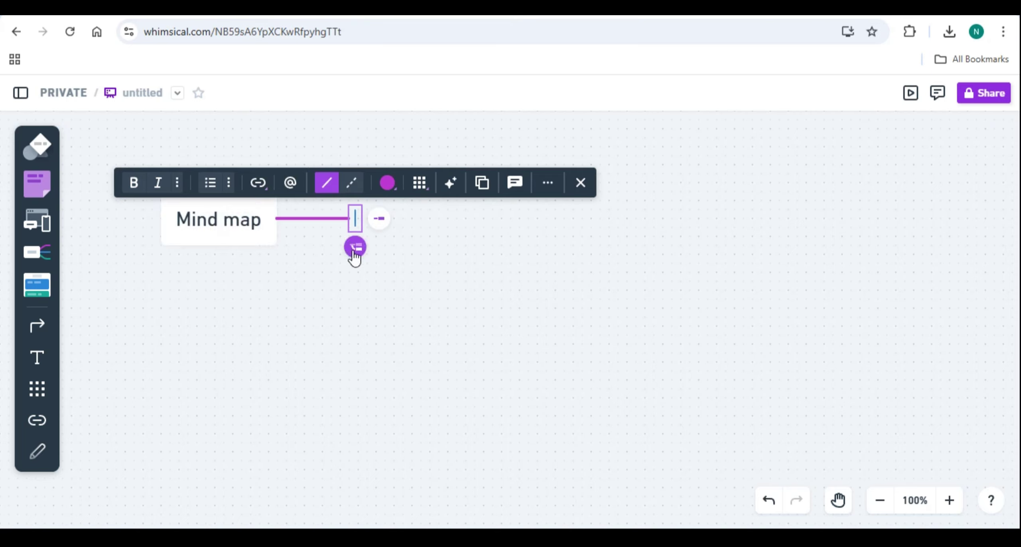
- Try to extend the mind map's branch with an empty sub-branch
left_click(379, 218)
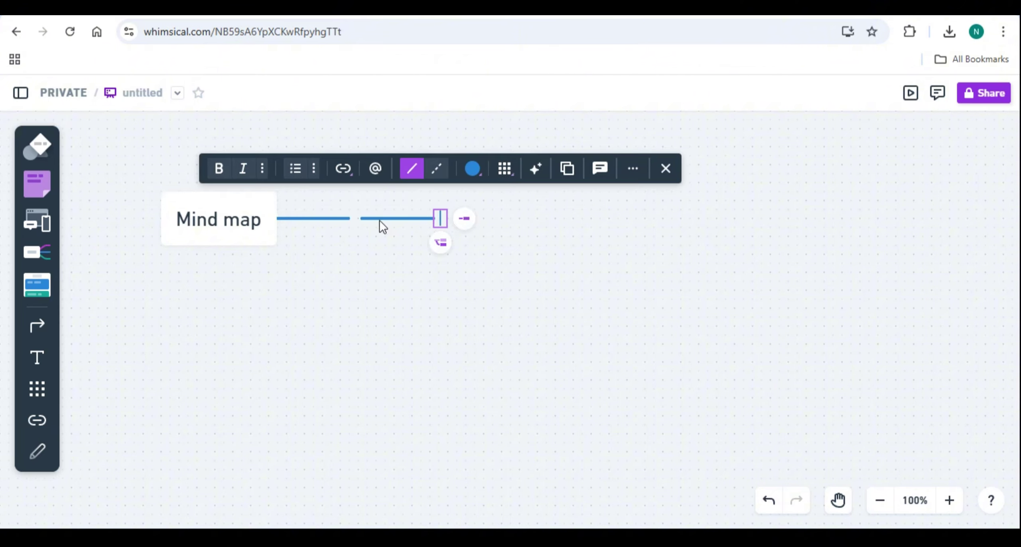
left_click(416, 214)
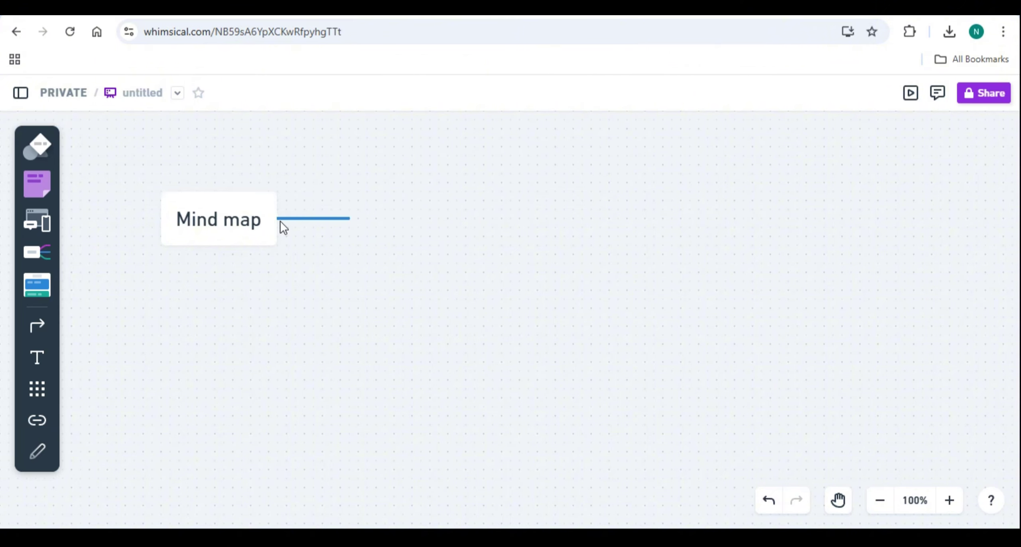
- Switch the mind map's branch lines to the Angular style
left_click(271, 234)
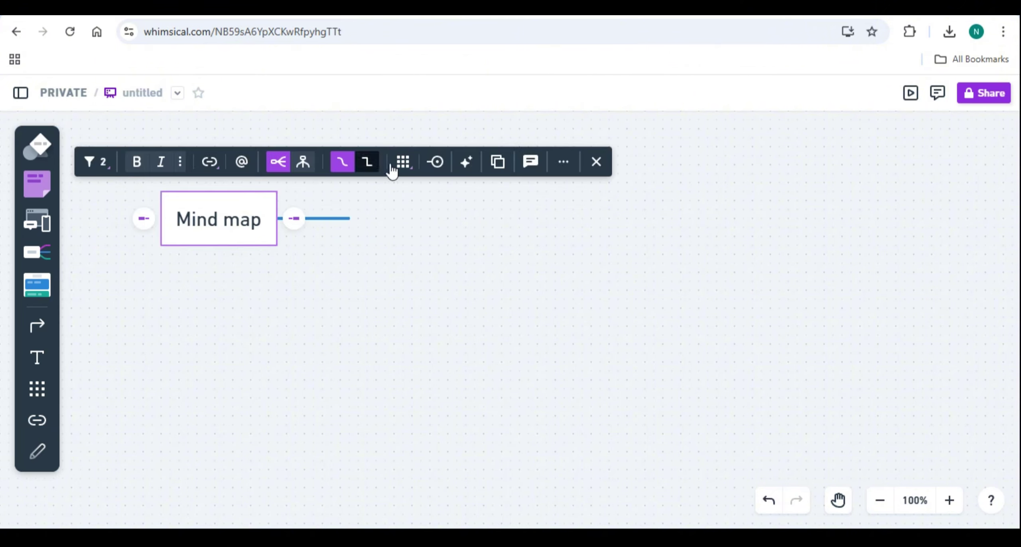
left_click(466, 166)
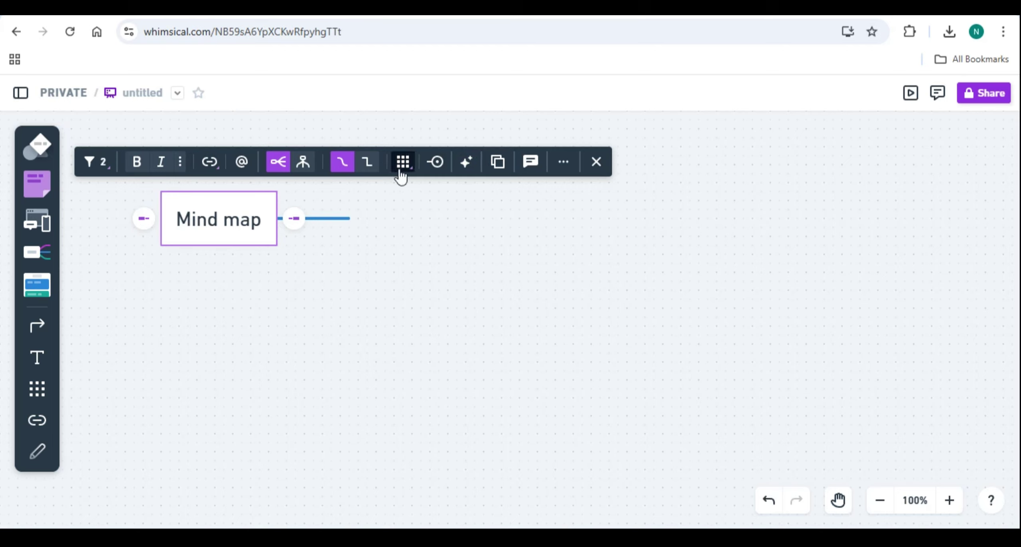
left_click(367, 163)
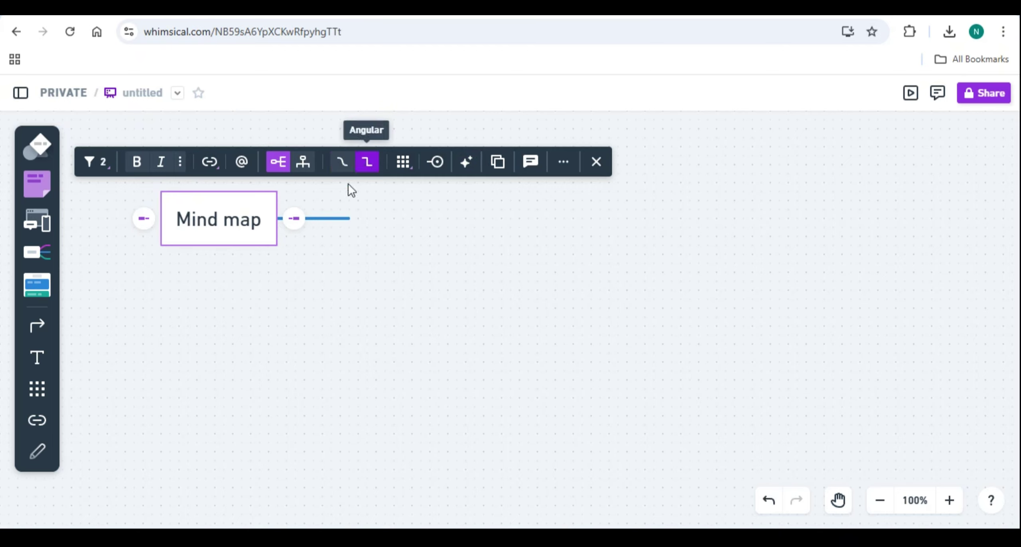
- Try to add a second empty branch to the right of the Mind map node
left_click(294, 221)
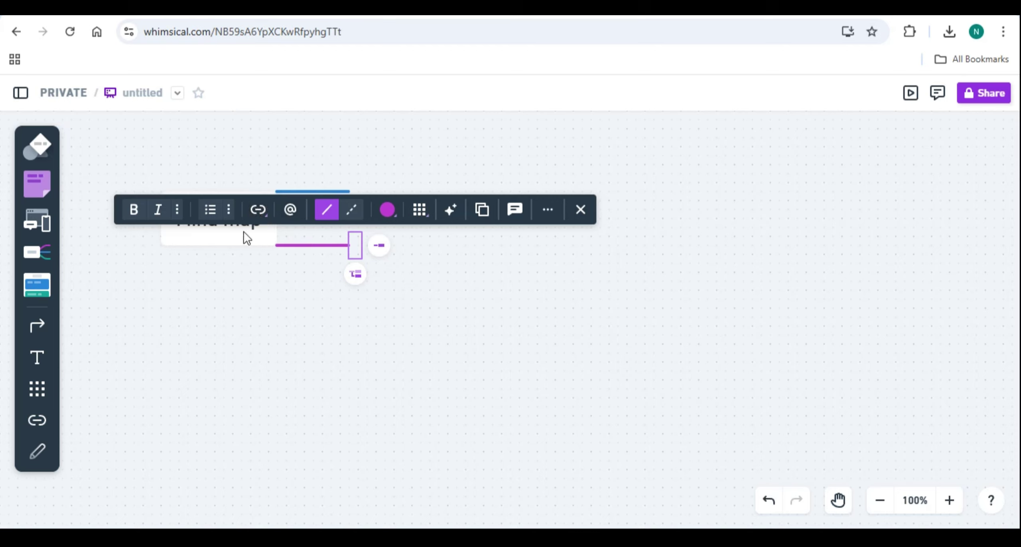
left_click(441, 281)
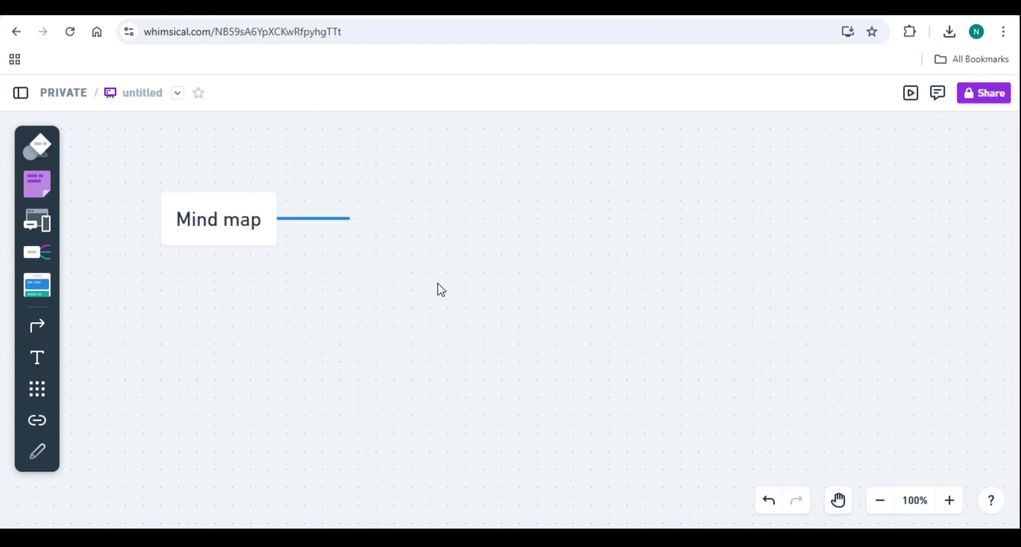
left_click(248, 219)
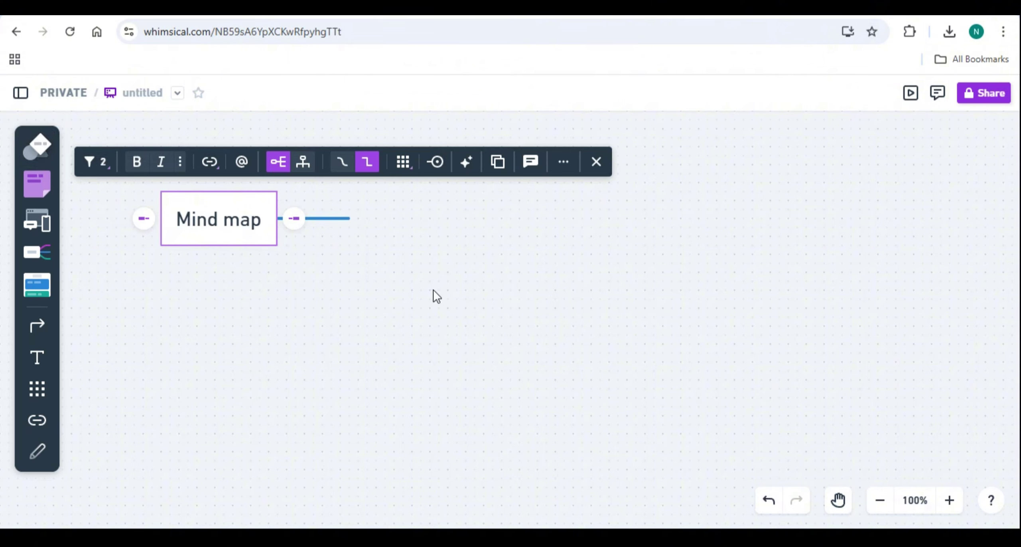
- Create another blank board in Private and place a teal sticky note on it with the text SAMPLE
left_click(15, 32)
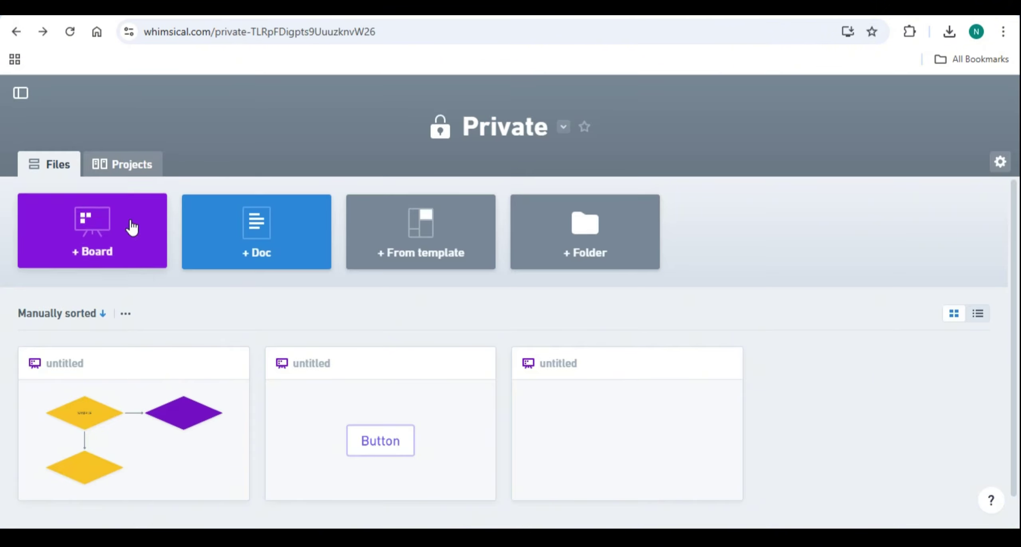
left_click(96, 233)
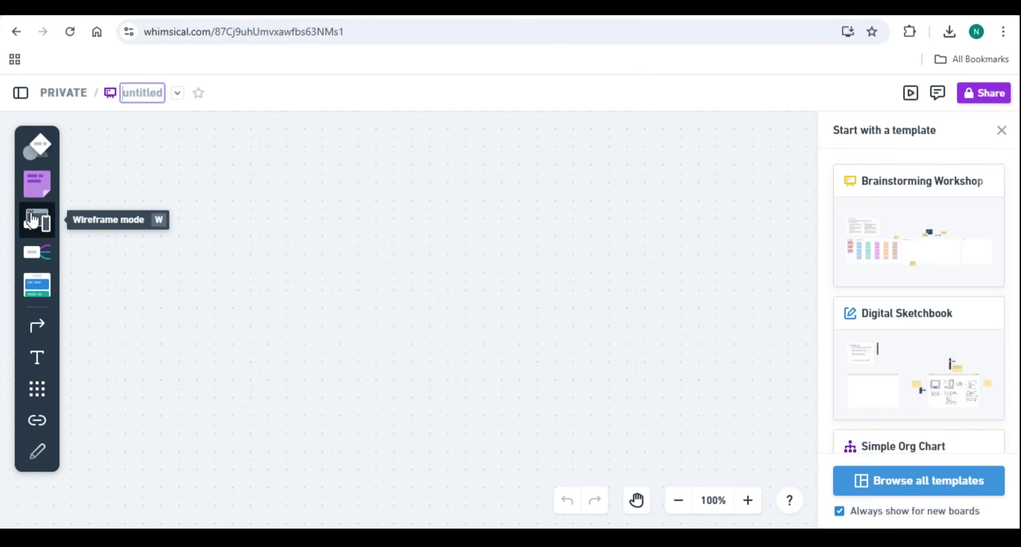
left_click(37, 182)
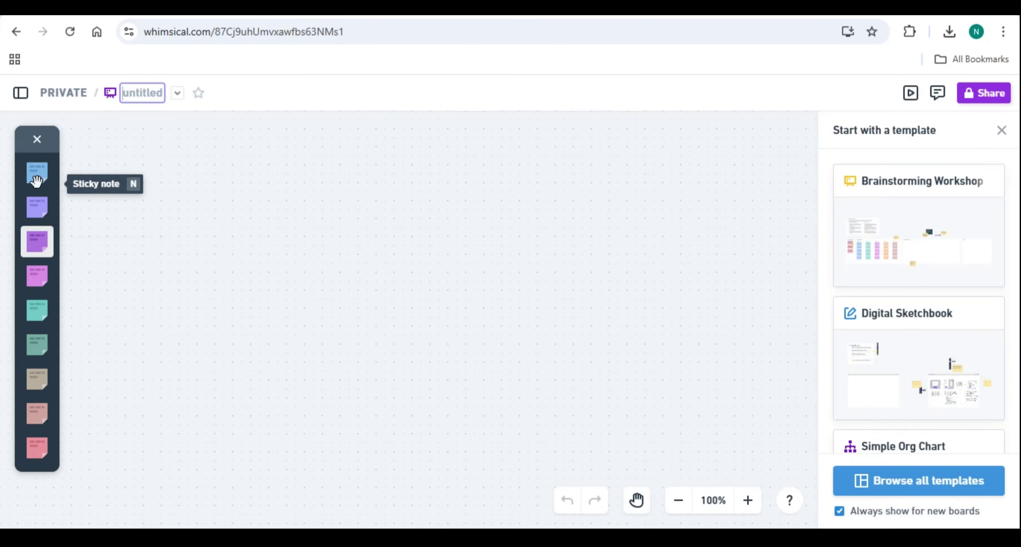
left_click(36, 274)
left_click(41, 318)
left_click(227, 188)
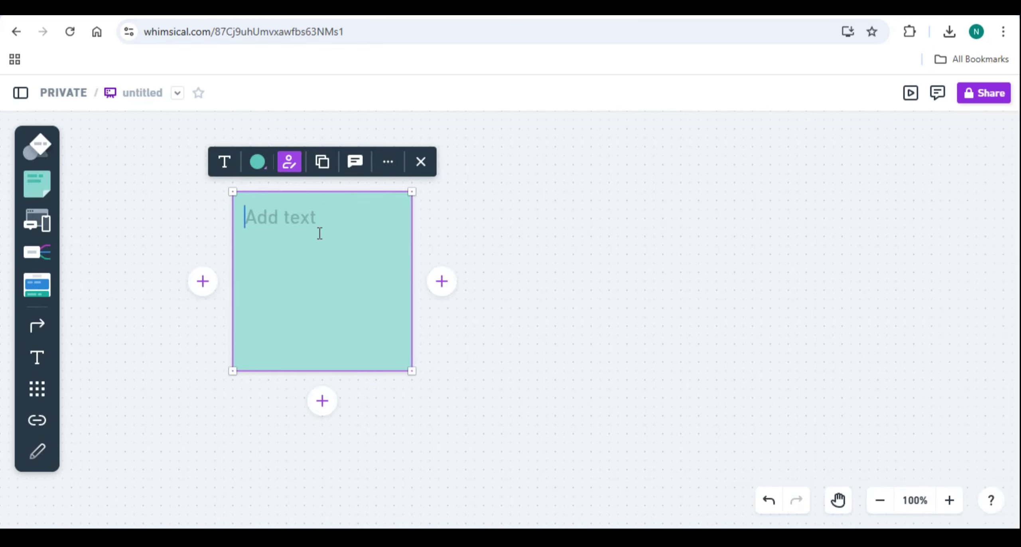
type("SAMPLE")
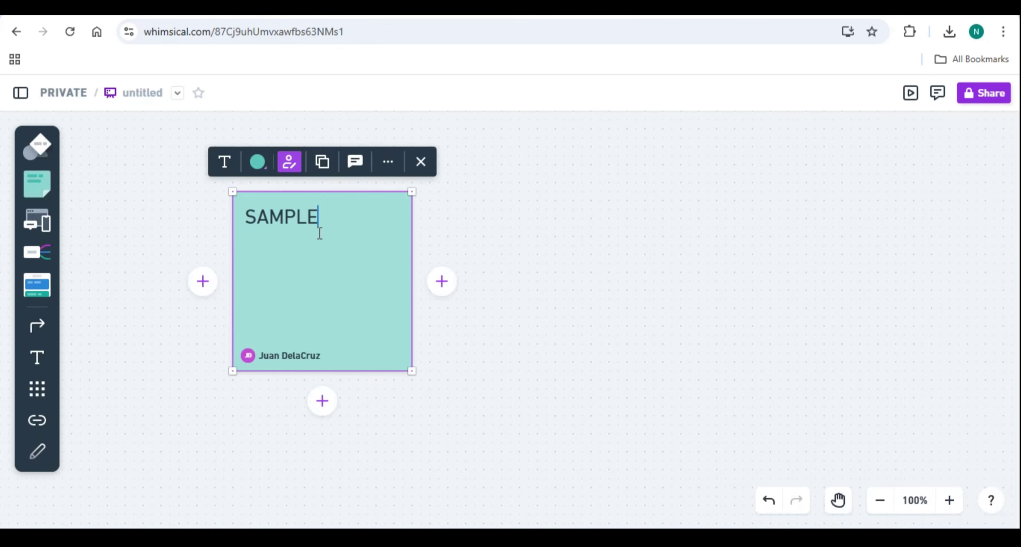
- Add a blank teal sticky note beside the SAMPLE note and a blank beige one farther to the right
left_click(442, 280)
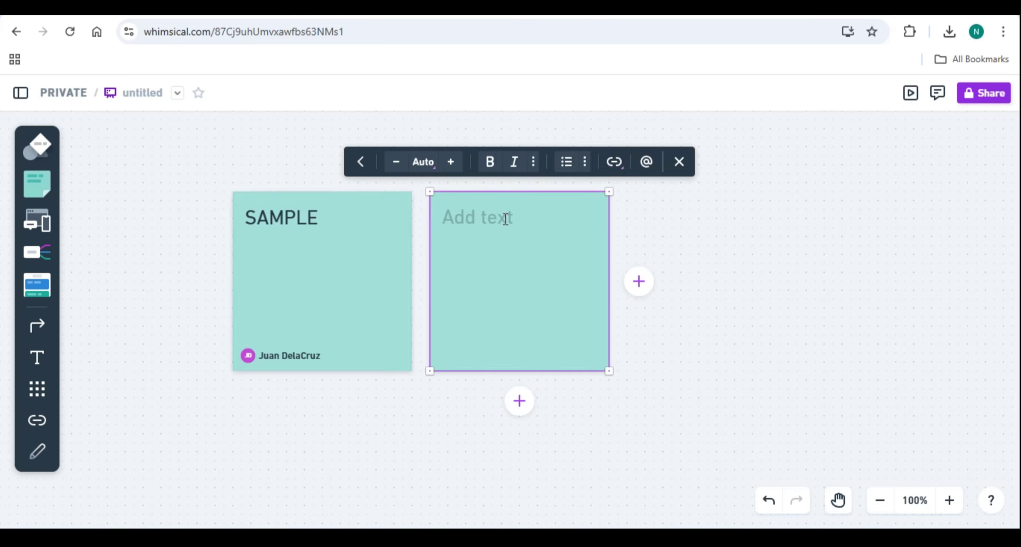
left_click(36, 183)
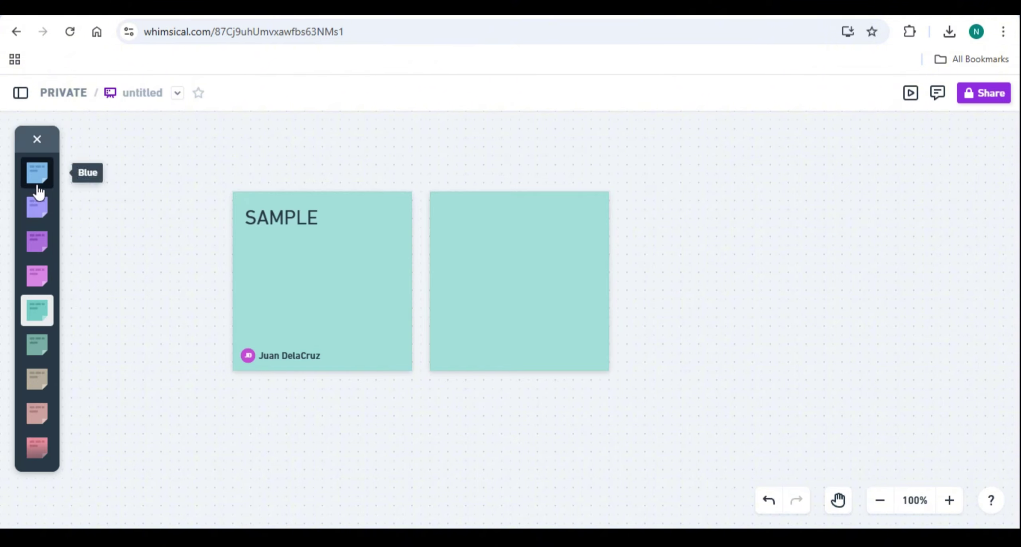
left_click(37, 378)
left_click(686, 208)
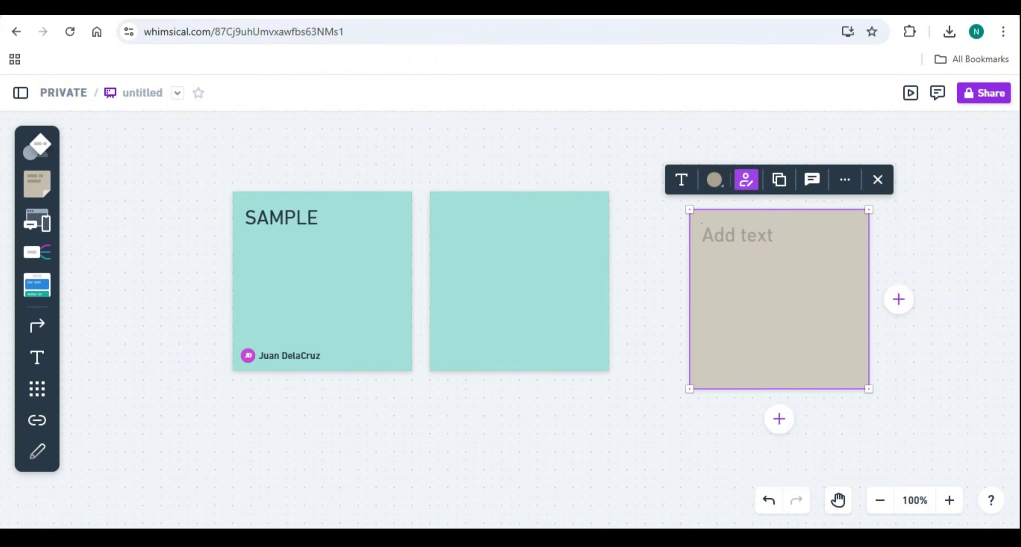
- Delete the blank teal sticky note between the SAMPLE note and the beige note
left_click(584, 265)
left_click(586, 170)
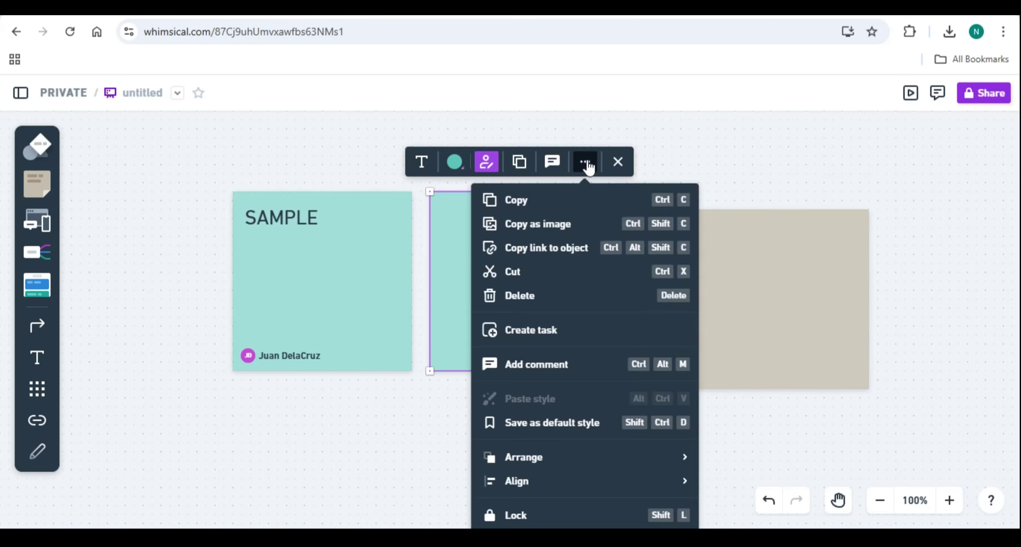
left_click(547, 304)
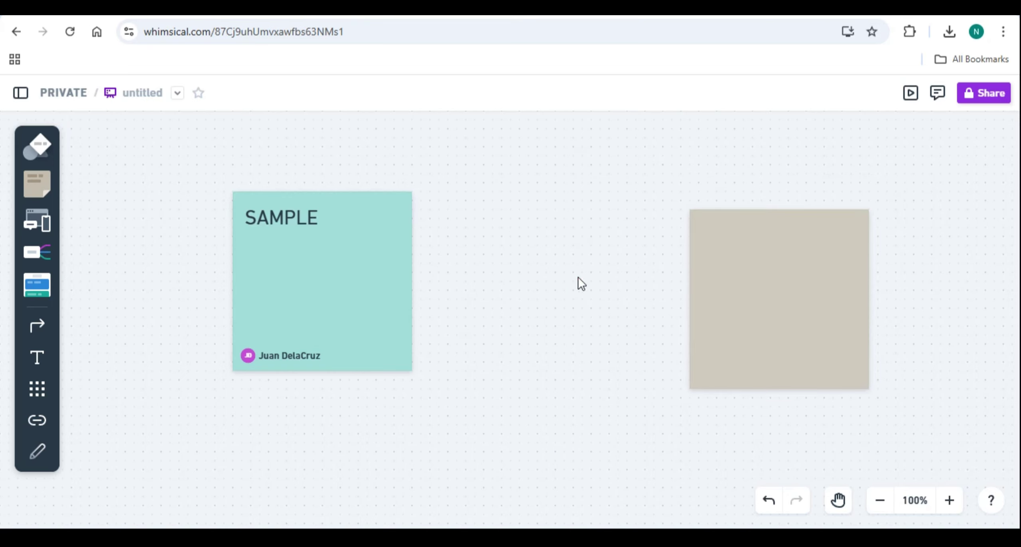
- Create a new doc in Private, title it with the account holder's full name in capitals followed by COMPANY, and continue with an empty page
left_click(16, 37)
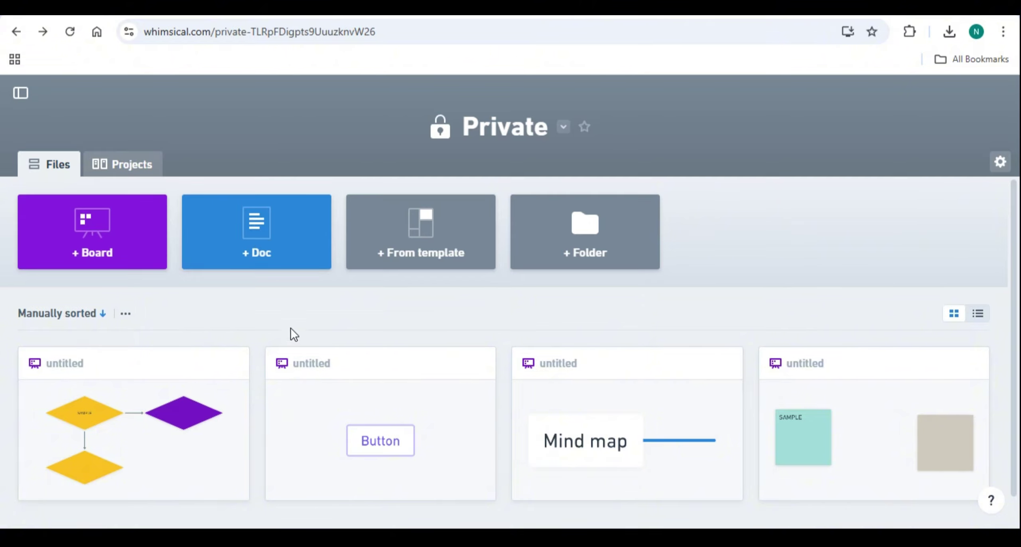
left_click(243, 255)
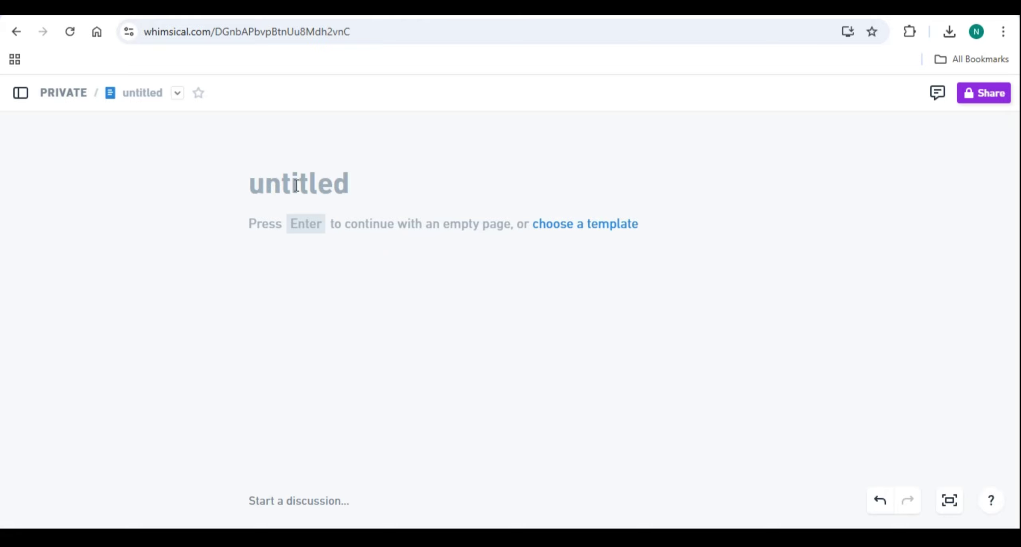
type("J")
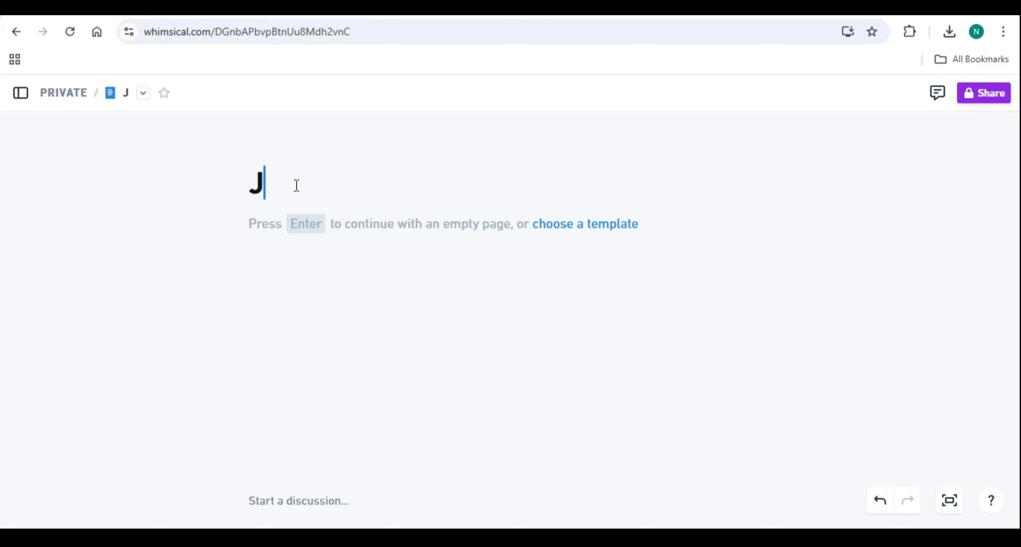
type("UAN DELA CRUZ ")
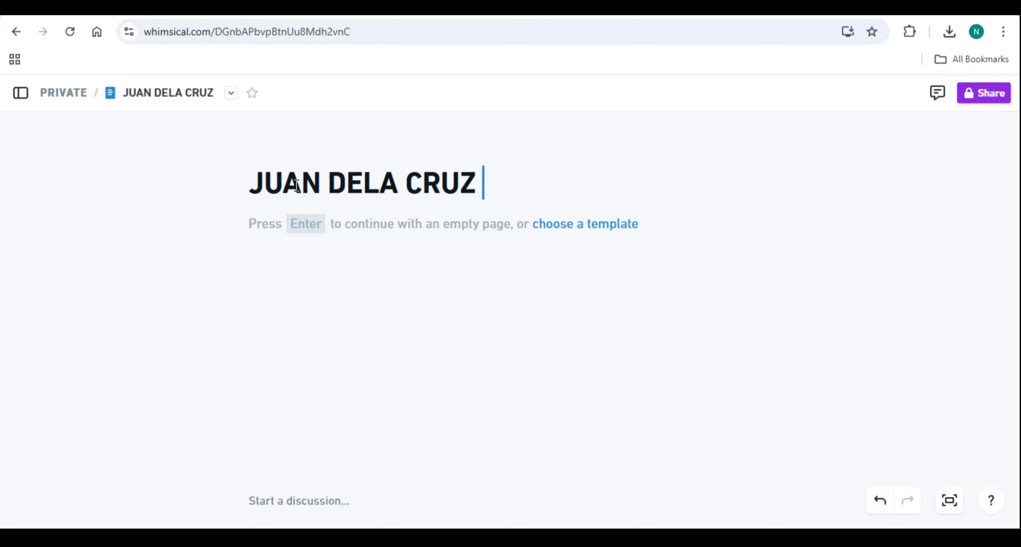
type("COMPANY")
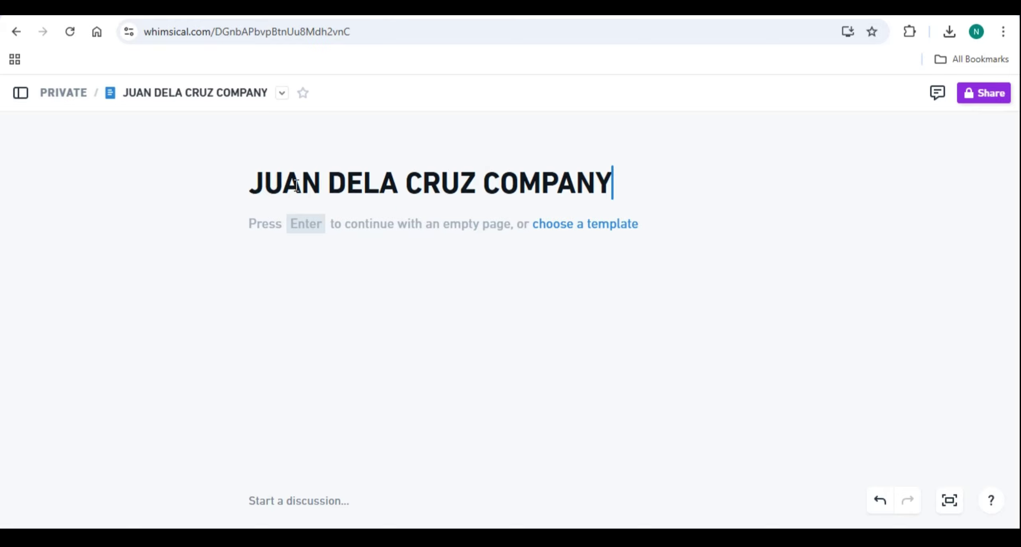
key("Return")
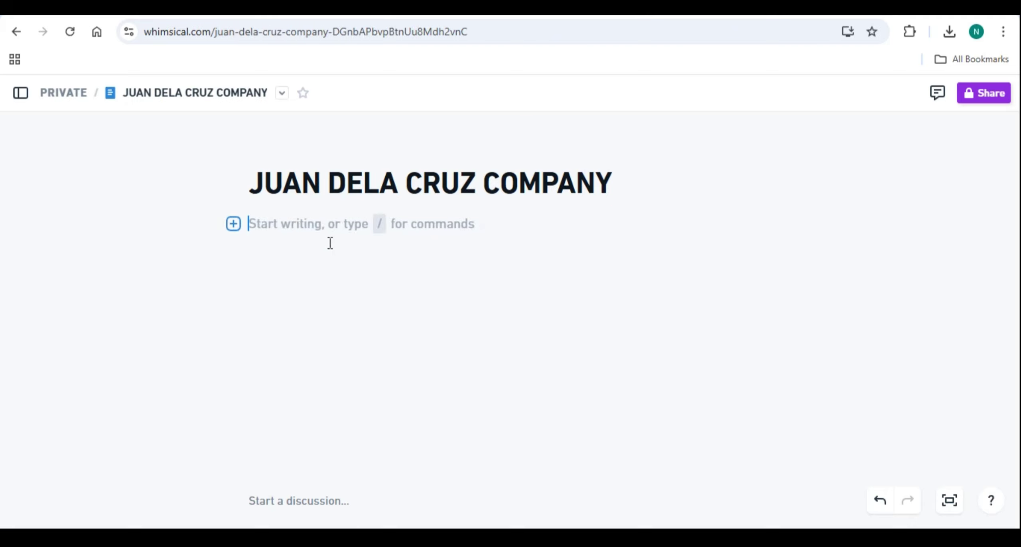